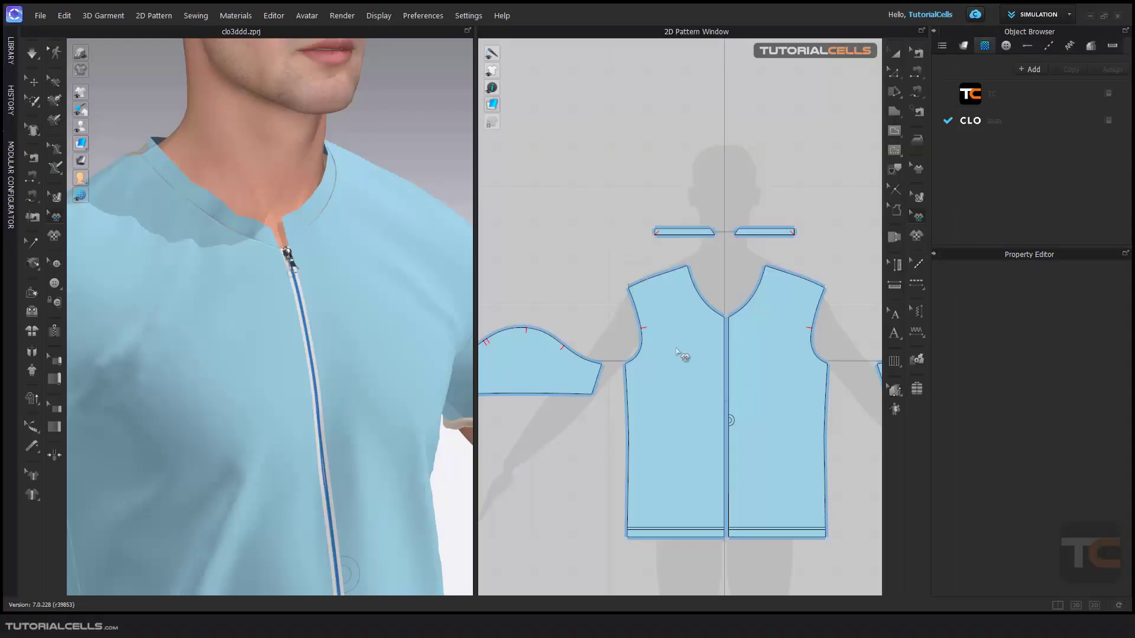
right_click_drag(679, 352, 672, 337)
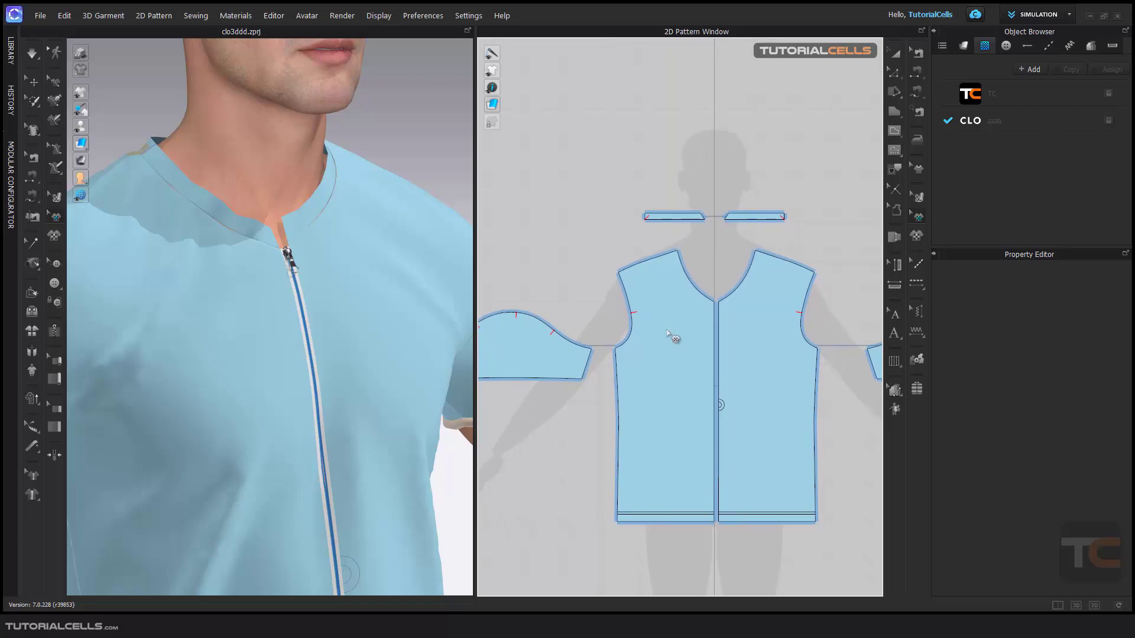
right_click_drag(253, 309, 261, 296)
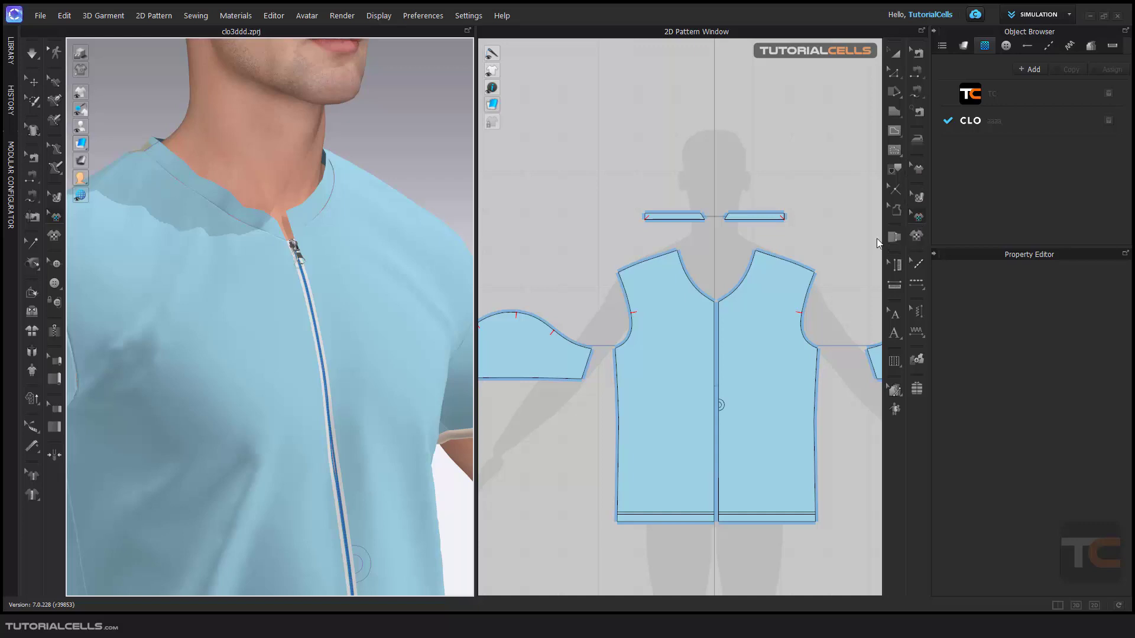
right_click_drag(380, 293, 385, 299)
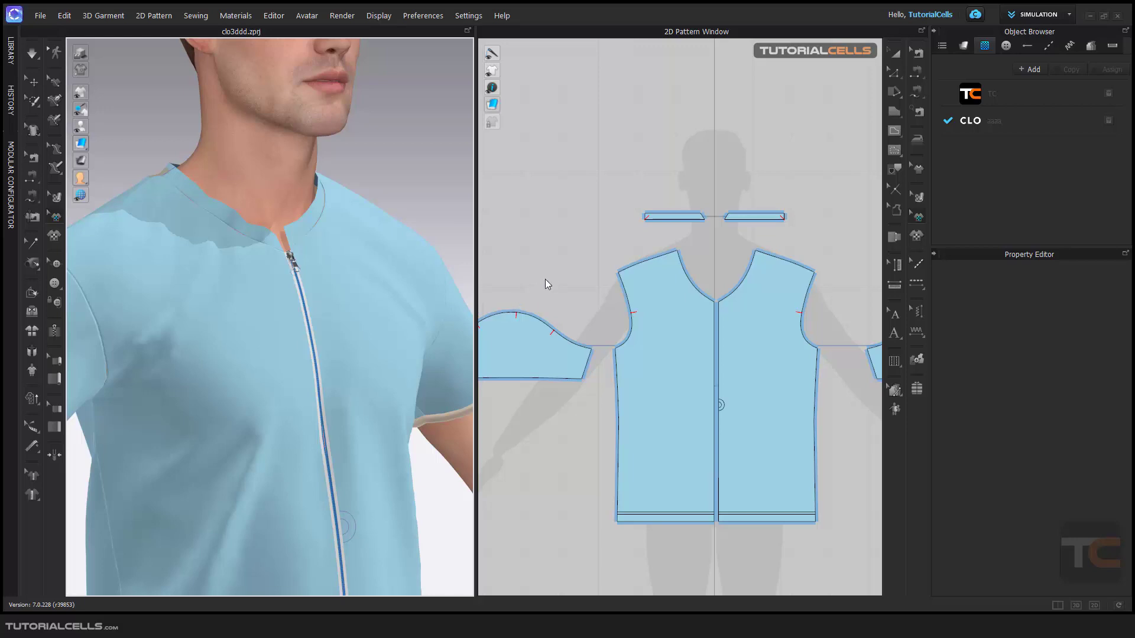
left_click(341, 15)
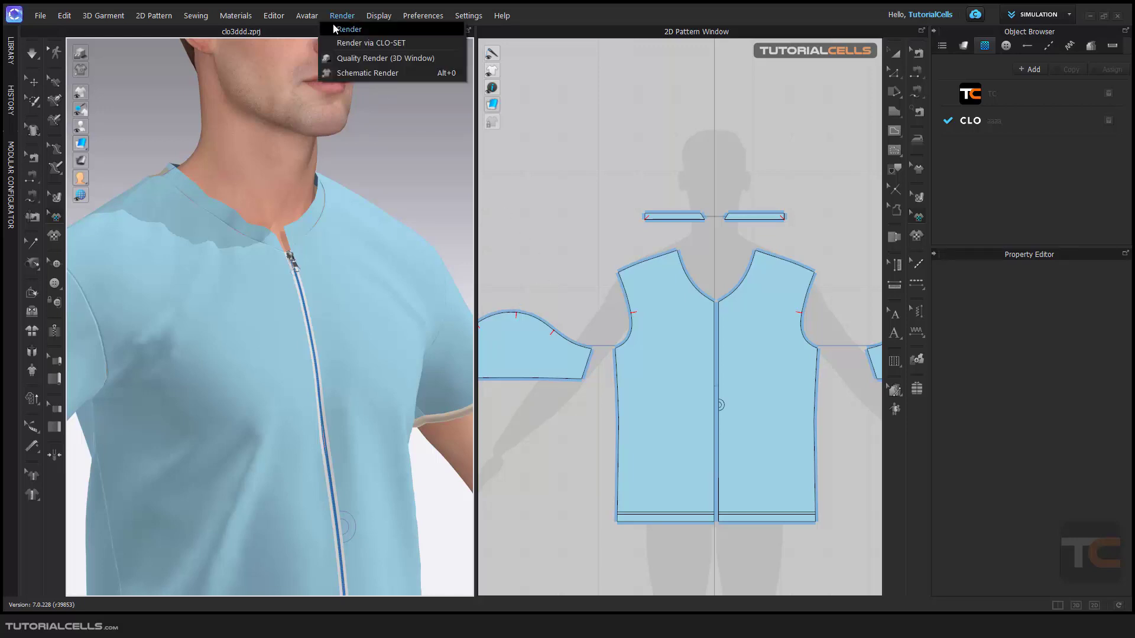
left_click(527, 172)
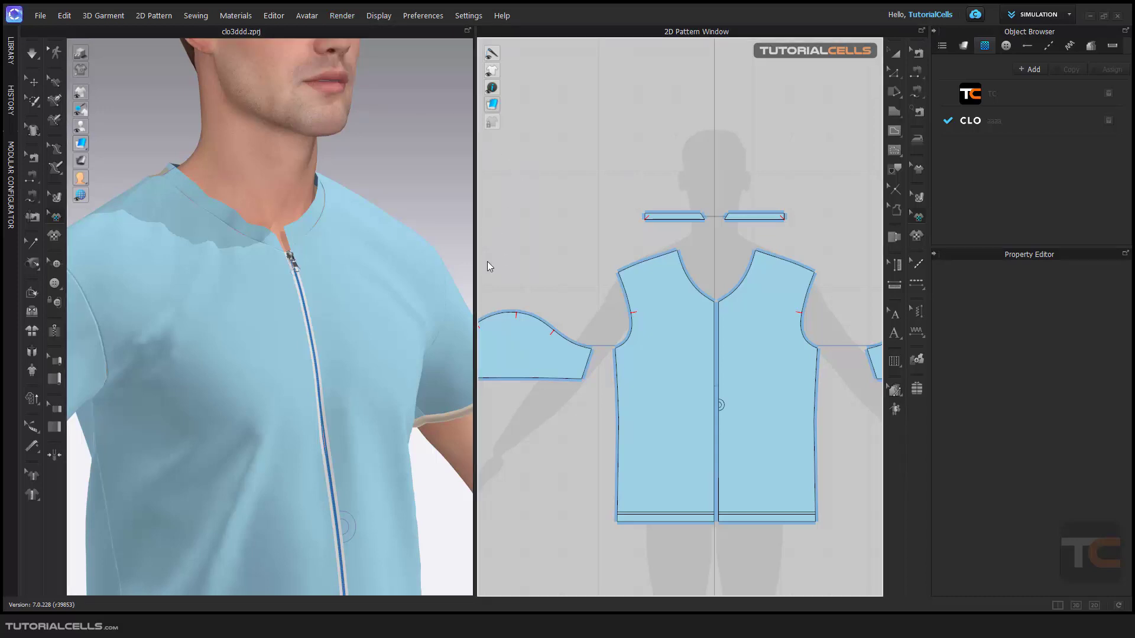
middle_click_drag(689, 339, 679, 321)
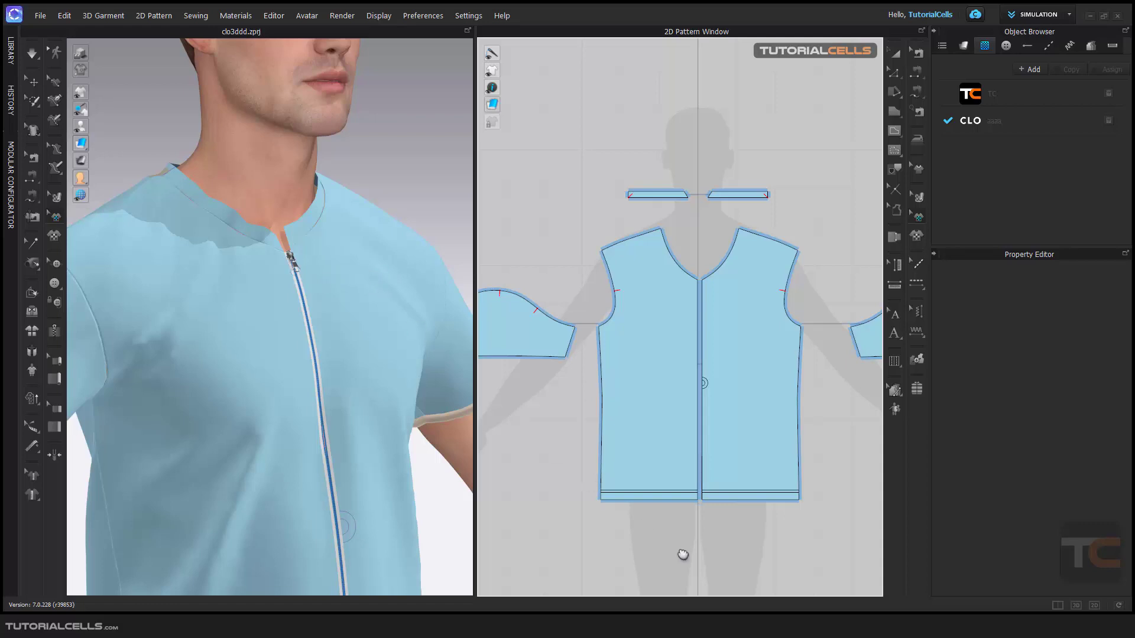
Switch to Photos to view the striped texture image disss.jpg, and return to the garment project in CLO
key("alt+Tab")
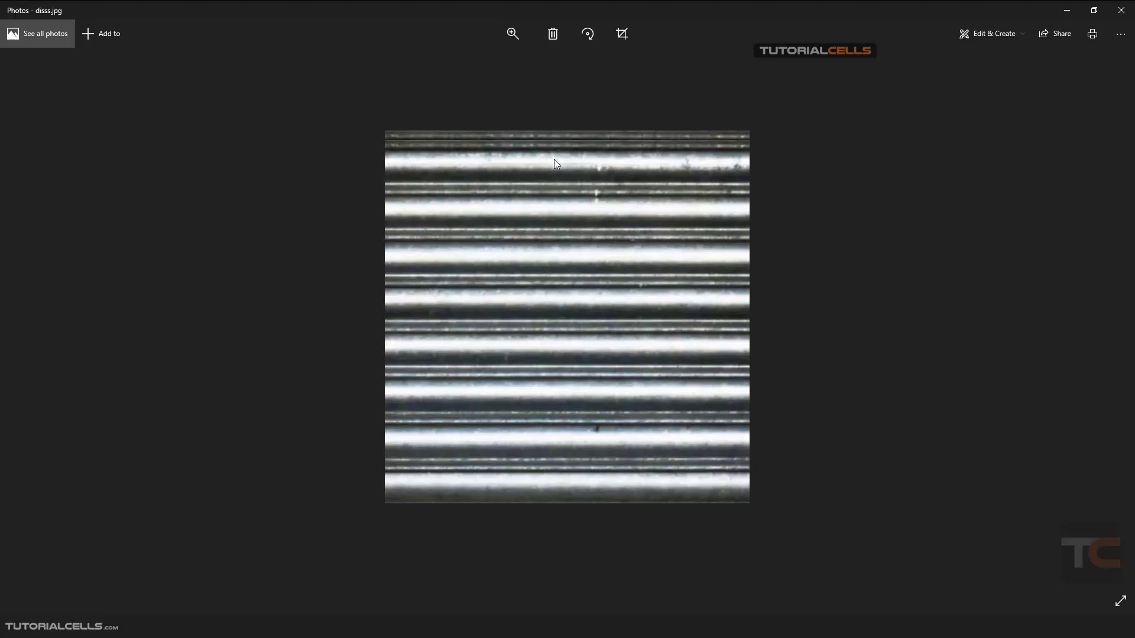
mouse_move(391, 626)
left_click(391, 570)
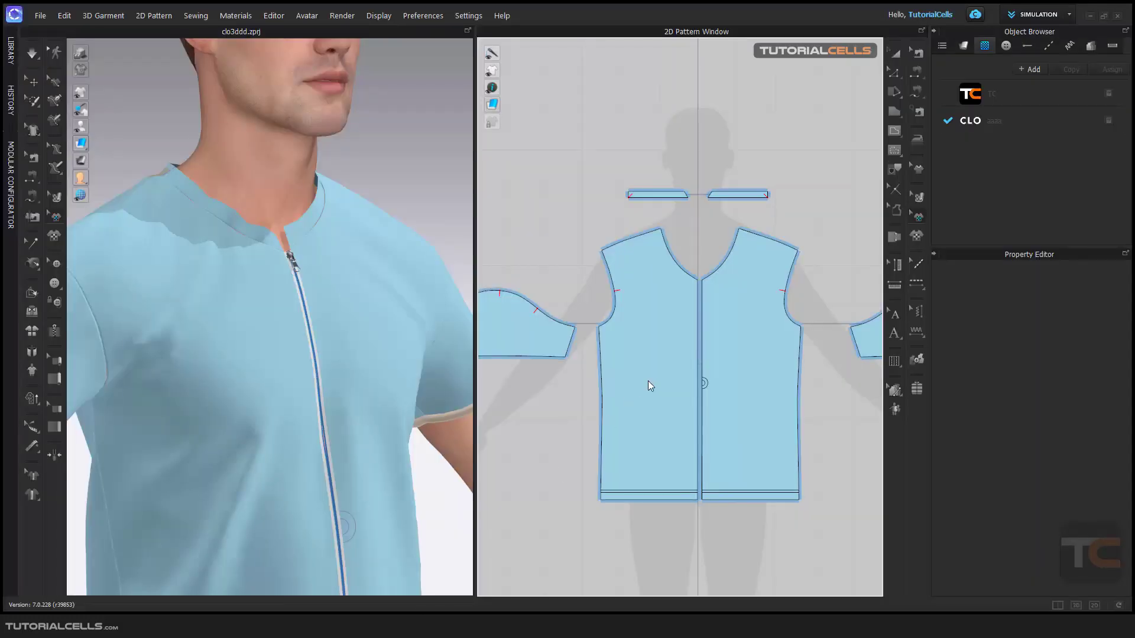
left_click(917, 235)
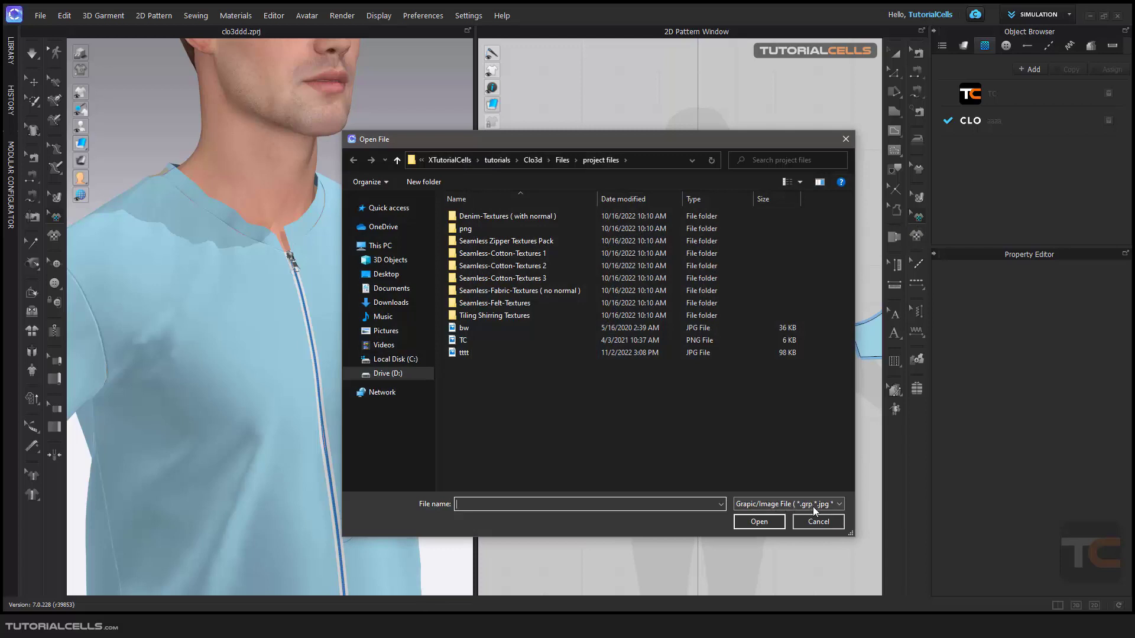
left_click(818, 522)
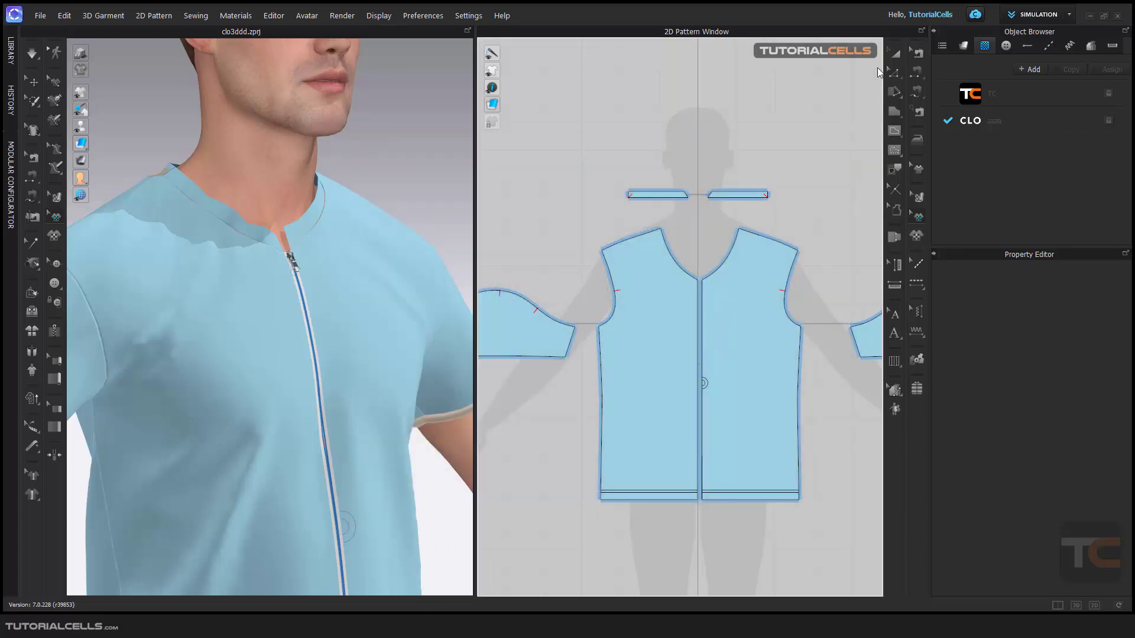
Select FABRIC 2, used by the front bodice pattern, and load the striped texture image as its front displacement map
key("a")
left_click(743, 285)
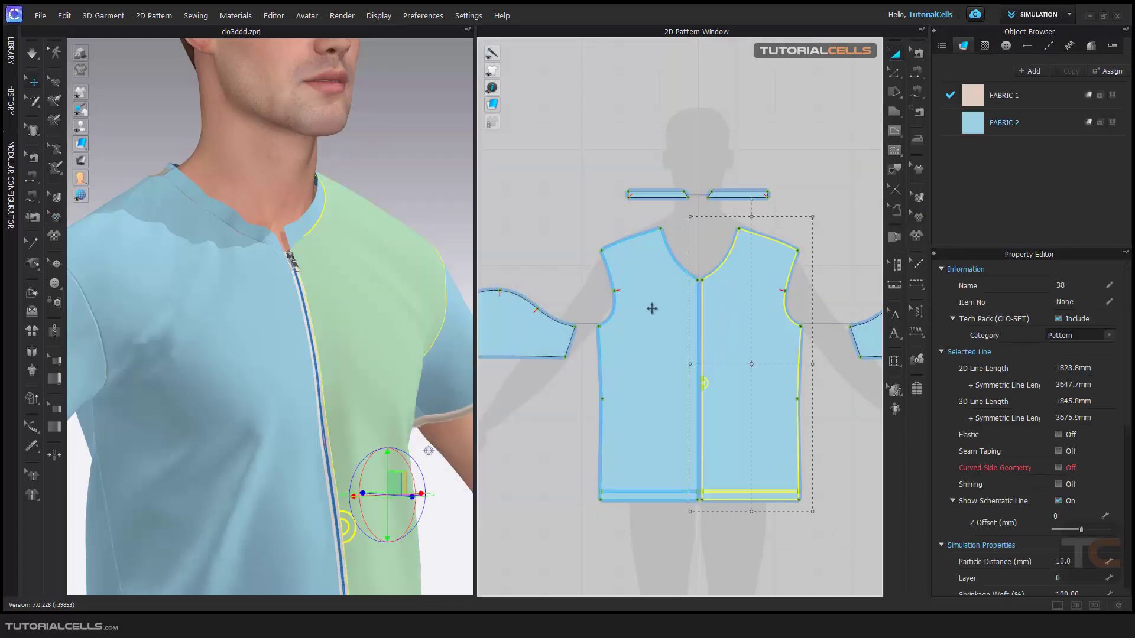
scroll(648, 306, "down", 6)
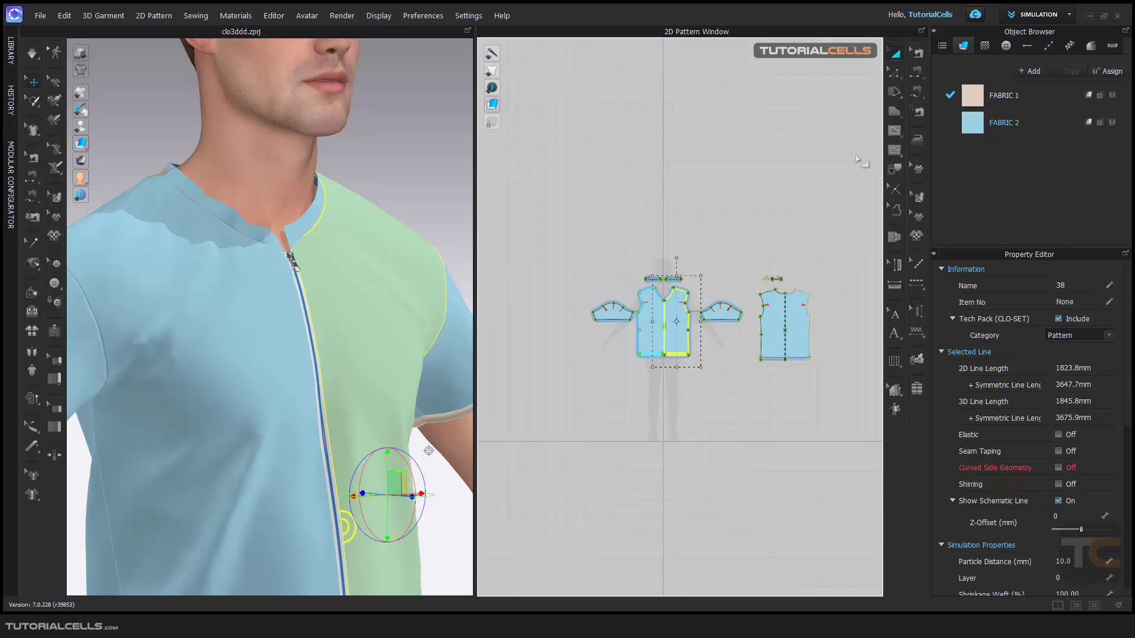
left_click(1005, 124)
scroll(785, 322, "up", 4)
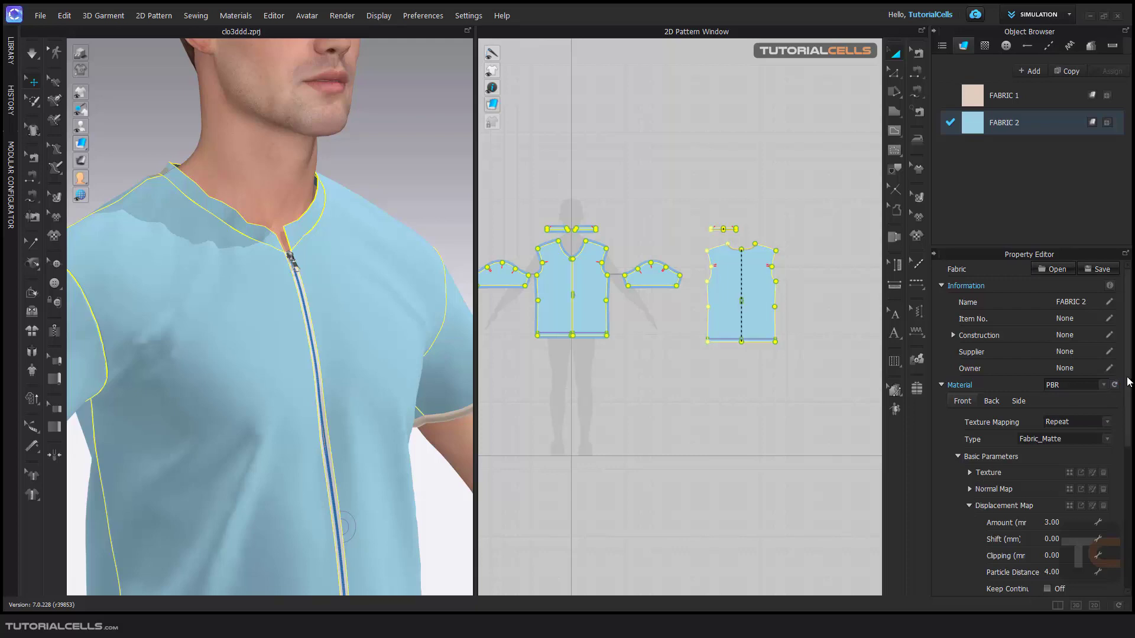
scroll(1076, 420, "down", 3)
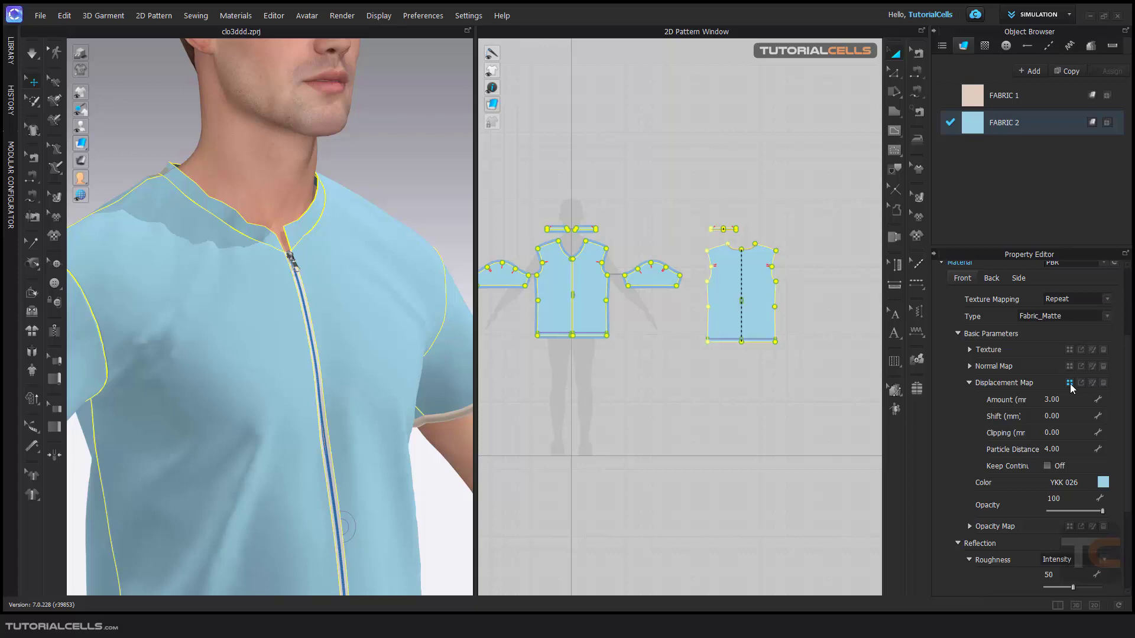
left_click(1069, 383)
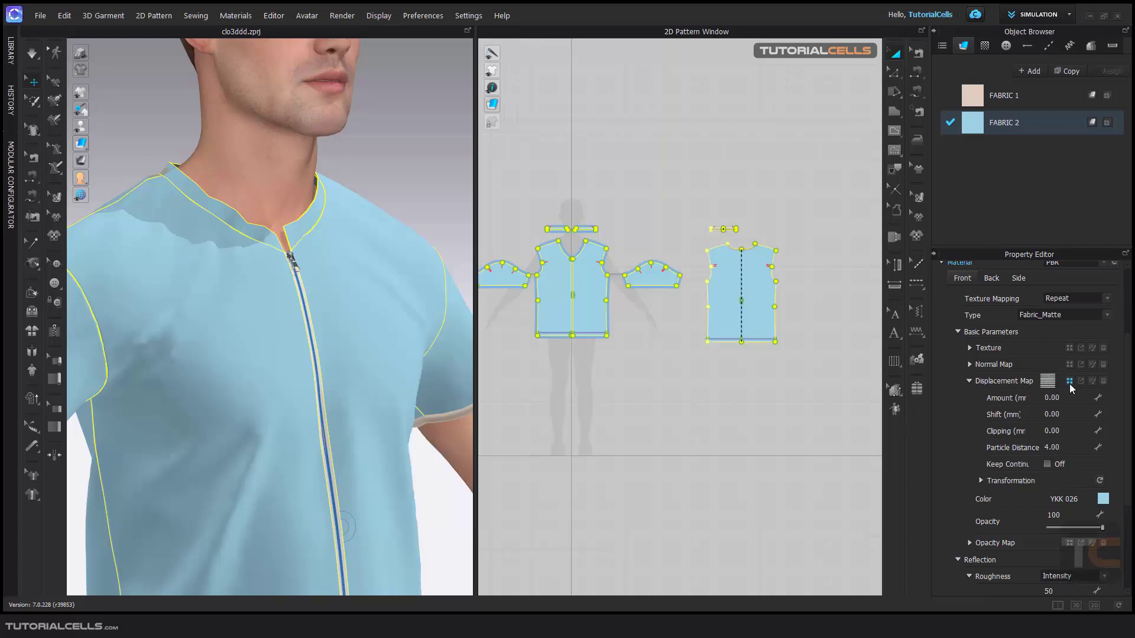
Set the displacement amount on FABRIC 2's front material to 3 mm
left_click(1056, 398)
type("3")
key("Return")
scroll(271, 305, "up", 3)
scroll(270, 305, "down", 3)
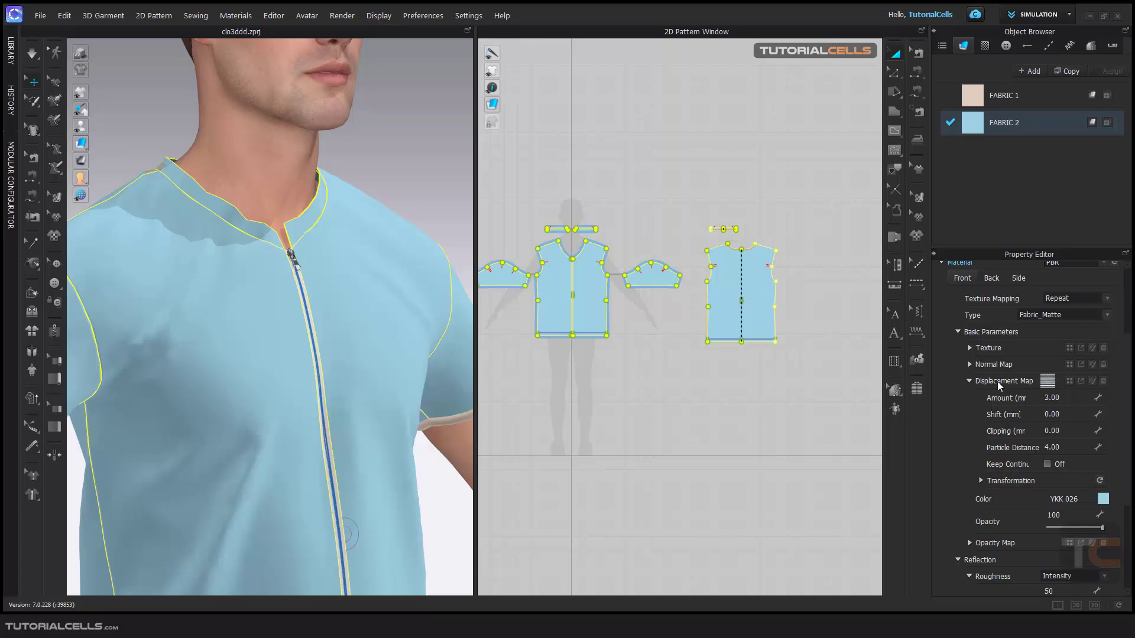
Open the render view and start an interactive render of the shirt from the current 3D view
left_click(340, 18)
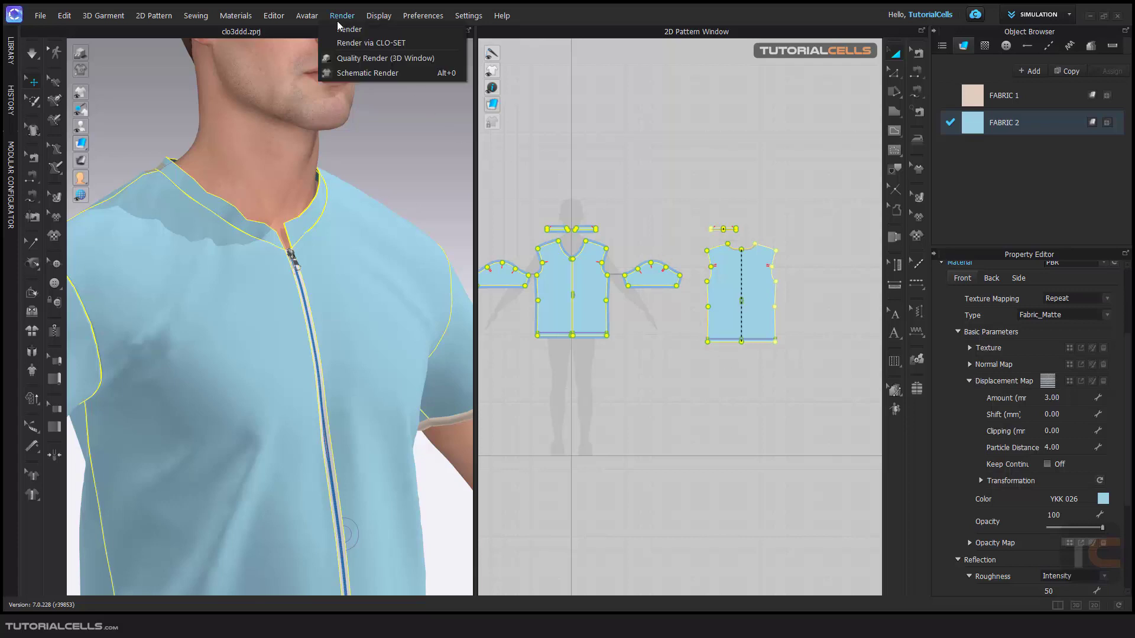
left_click(341, 28)
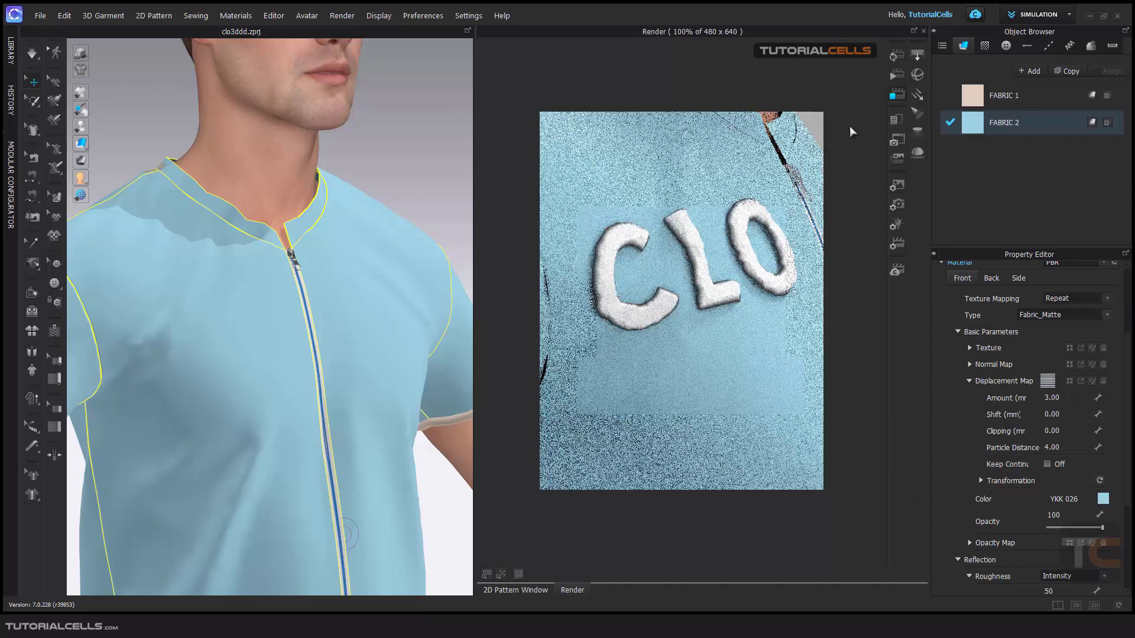
left_click(896, 59)
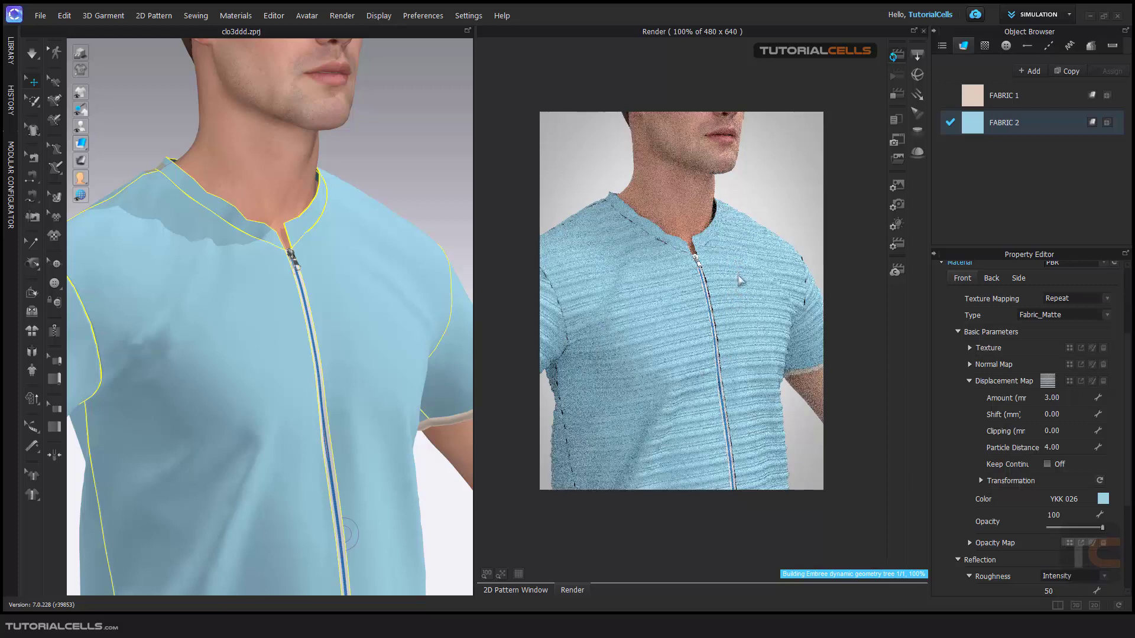
Delete both front collar pieces from the shirt in the 3D view
left_click(267, 236)
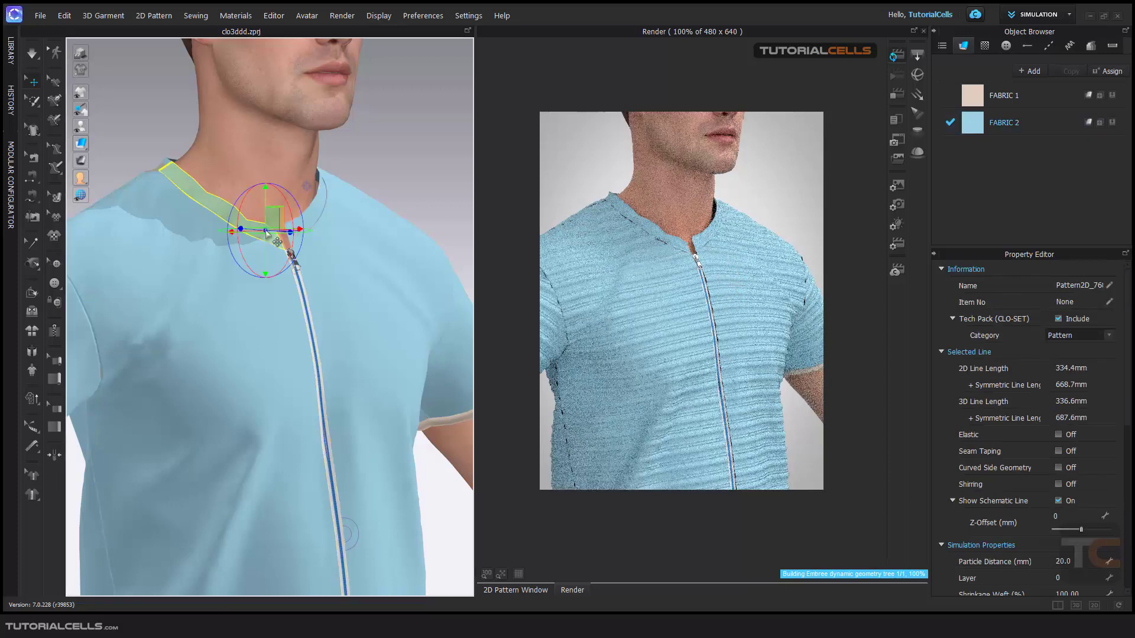
left_click(308, 229)
left_click(302, 228)
left_click(318, 220)
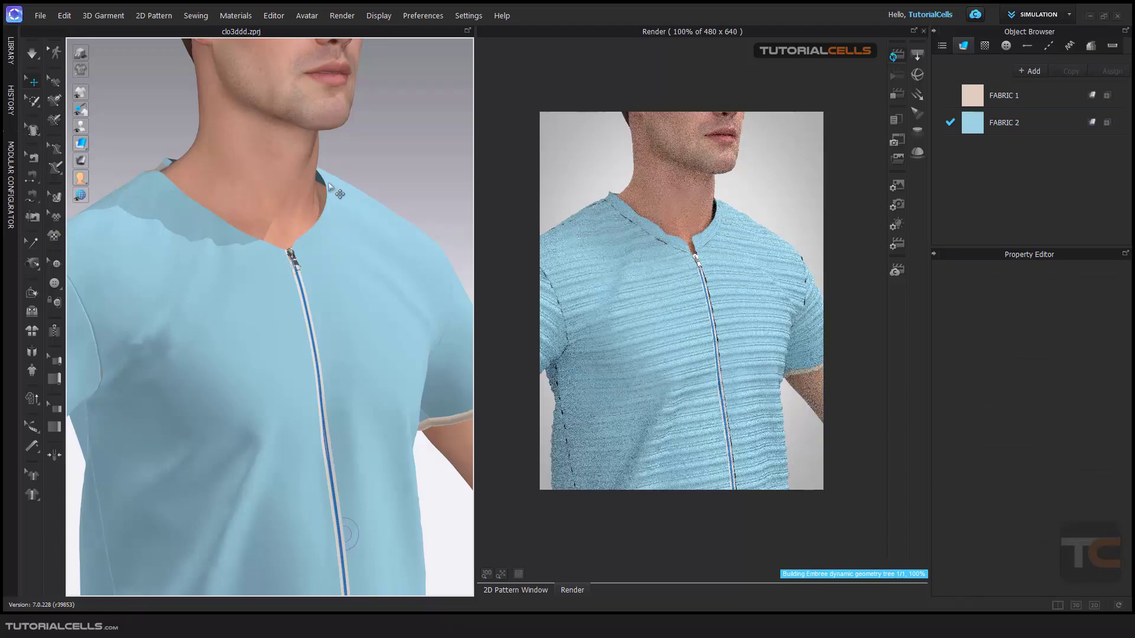
Examine the fabric edges along the neckline and zipper opening in the render, close up and from the side
scroll(322, 236, "up", 3)
middle_click_drag(322, 237, 313, 260)
scroll(322, 248, "up", 3)
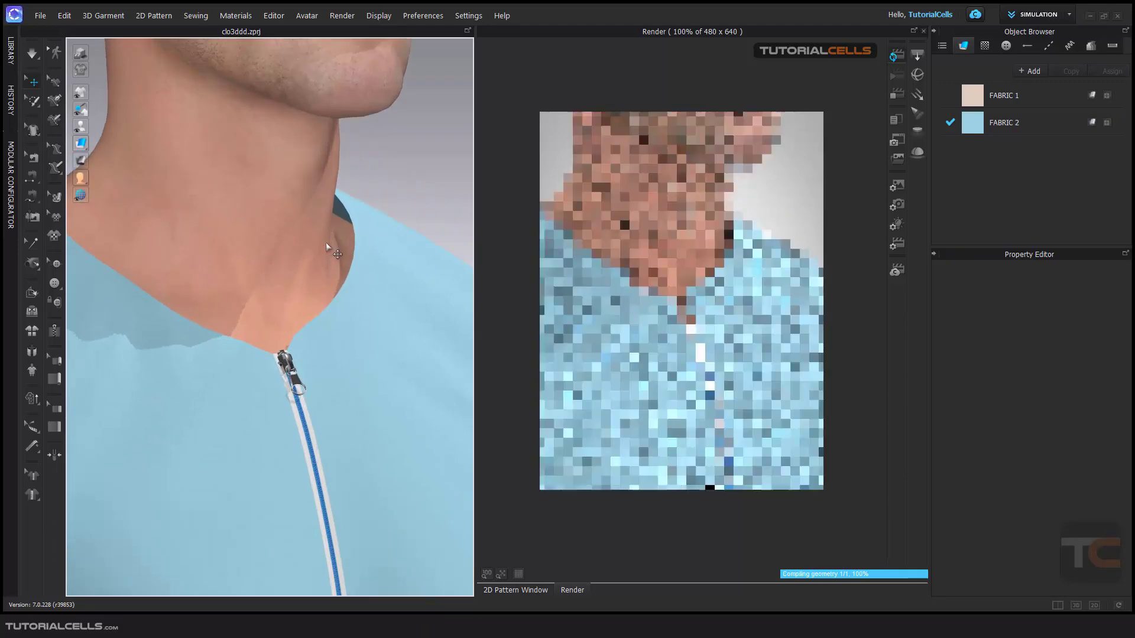
right_click_drag(337, 237, 344, 251)
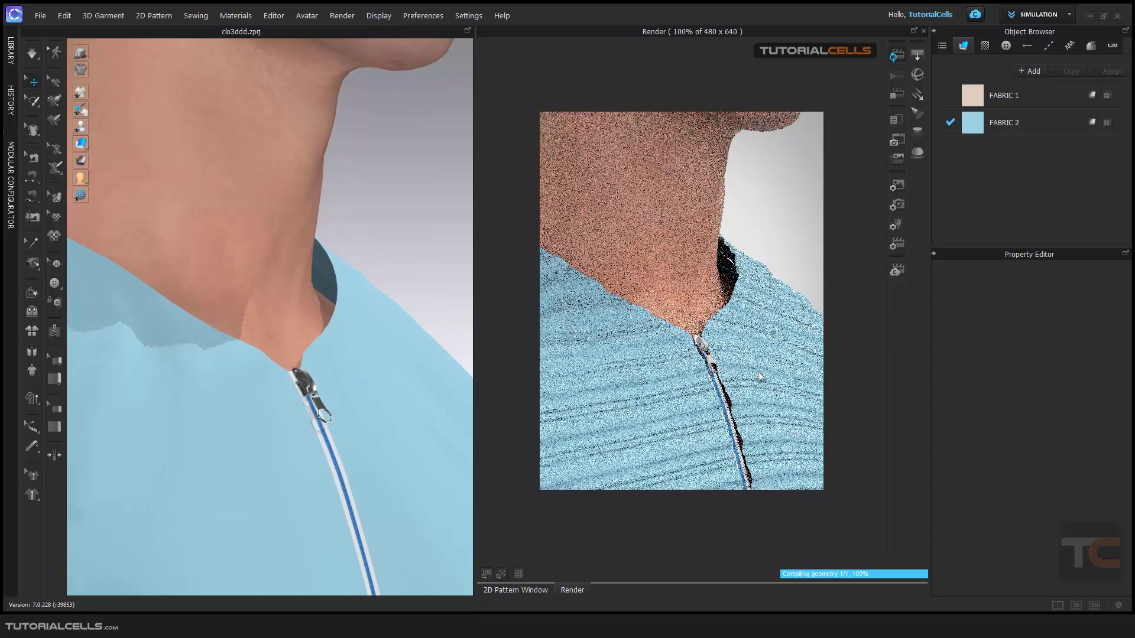
middle_click_drag(772, 371, 725, 347)
right_click_drag(711, 378, 737, 379)
scroll(685, 367, "up", 3)
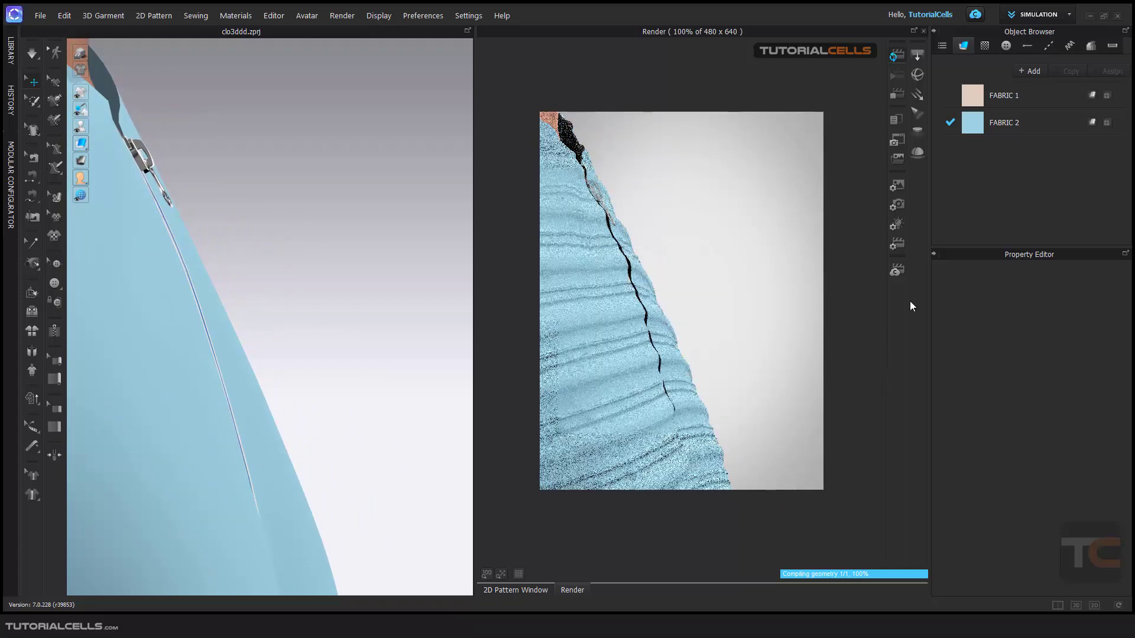
Set the displacement amount on FABRIC 2's front material to 5 mm
left_click(987, 128)
left_click(1060, 399)
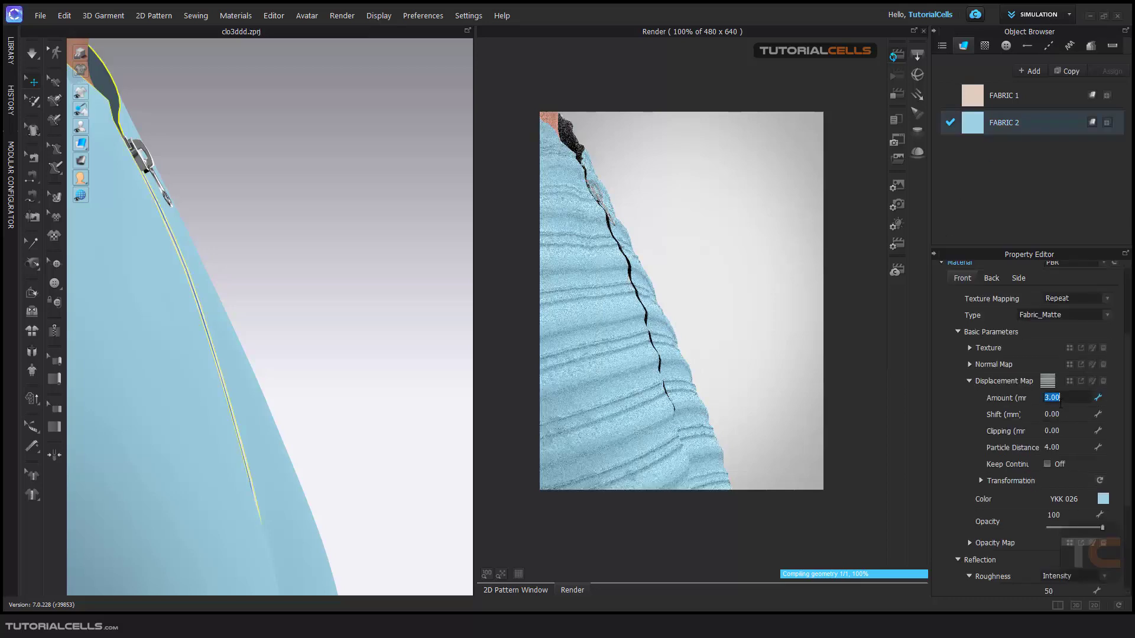
type("5")
key("Return")
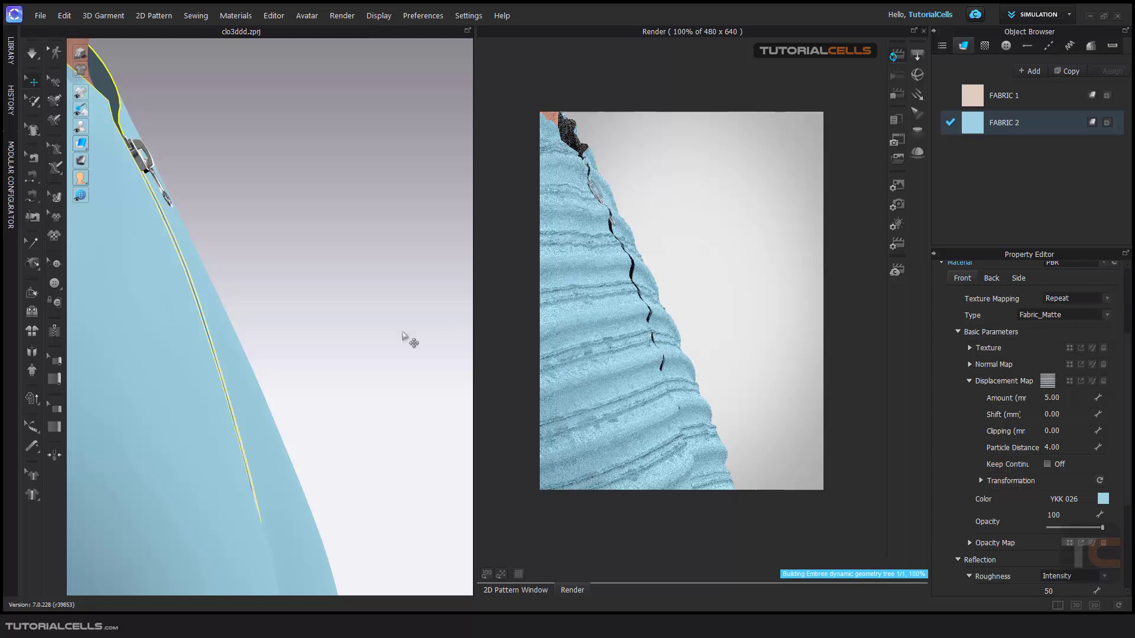
Turn off using the same material as front for FABRIC 2's back, and remove the back's displacement map
scroll(290, 260, "up", 3)
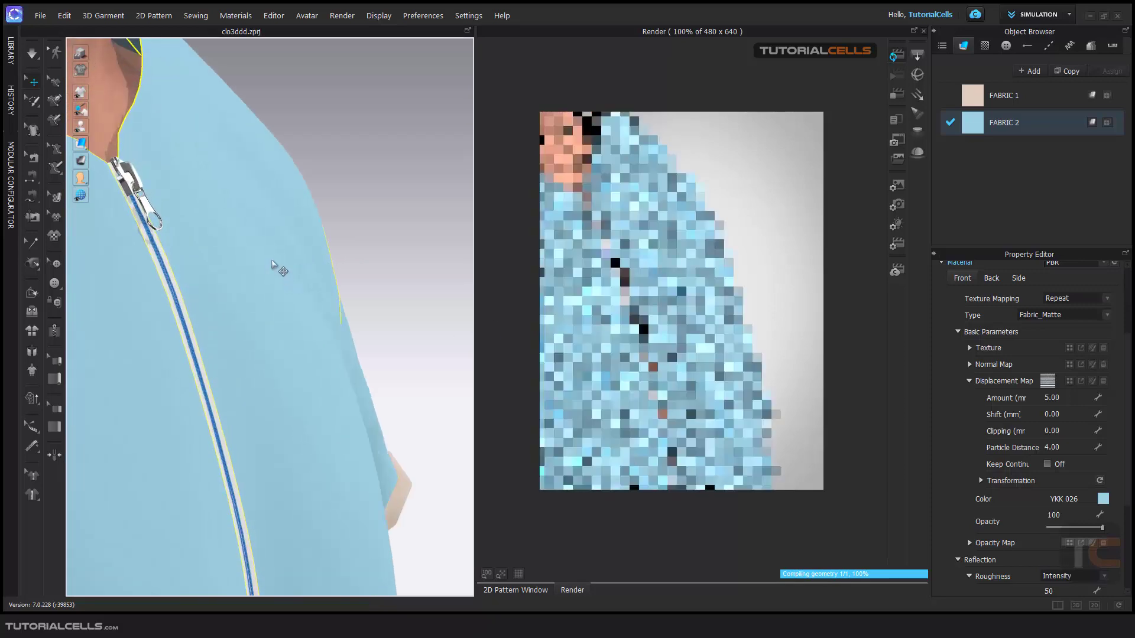
middle_click_drag(284, 240, 307, 305)
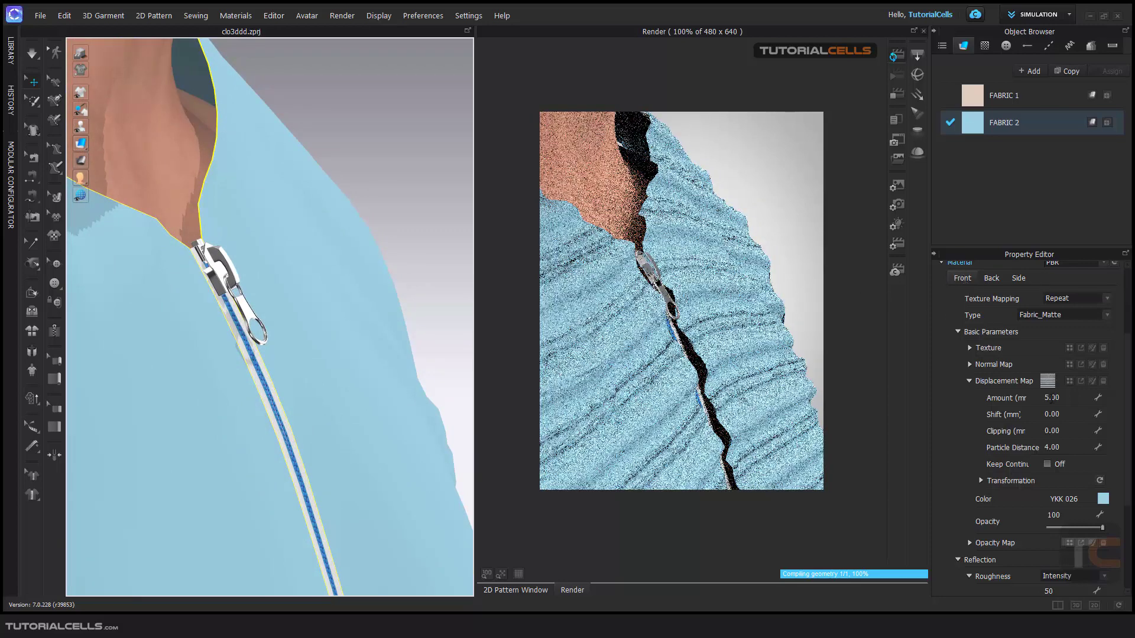
left_click(992, 279)
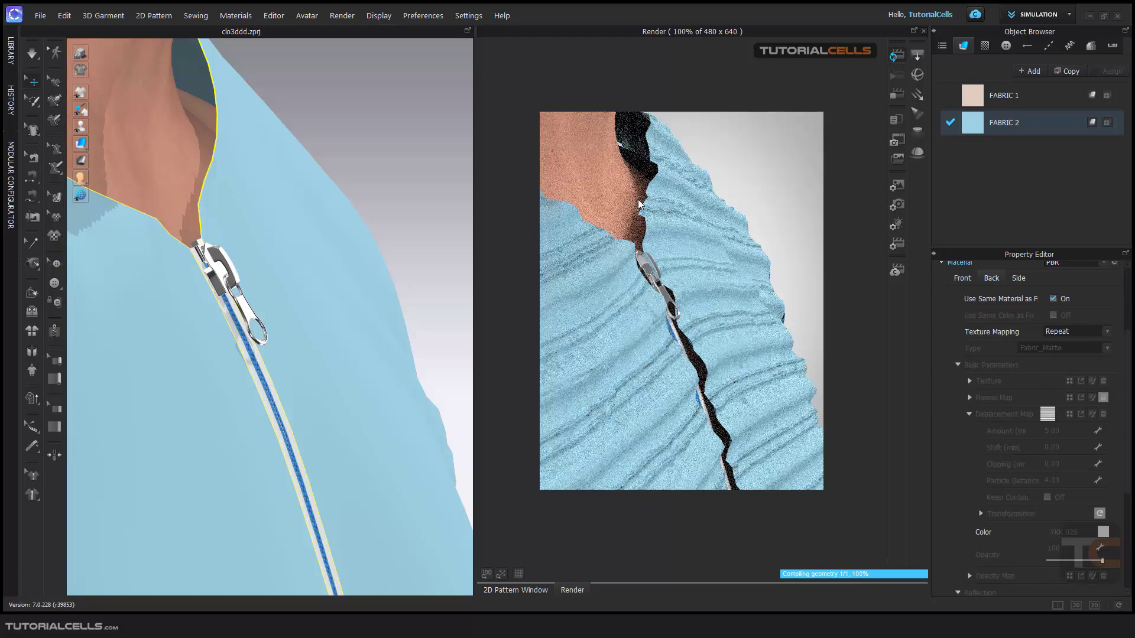
left_click(1053, 299)
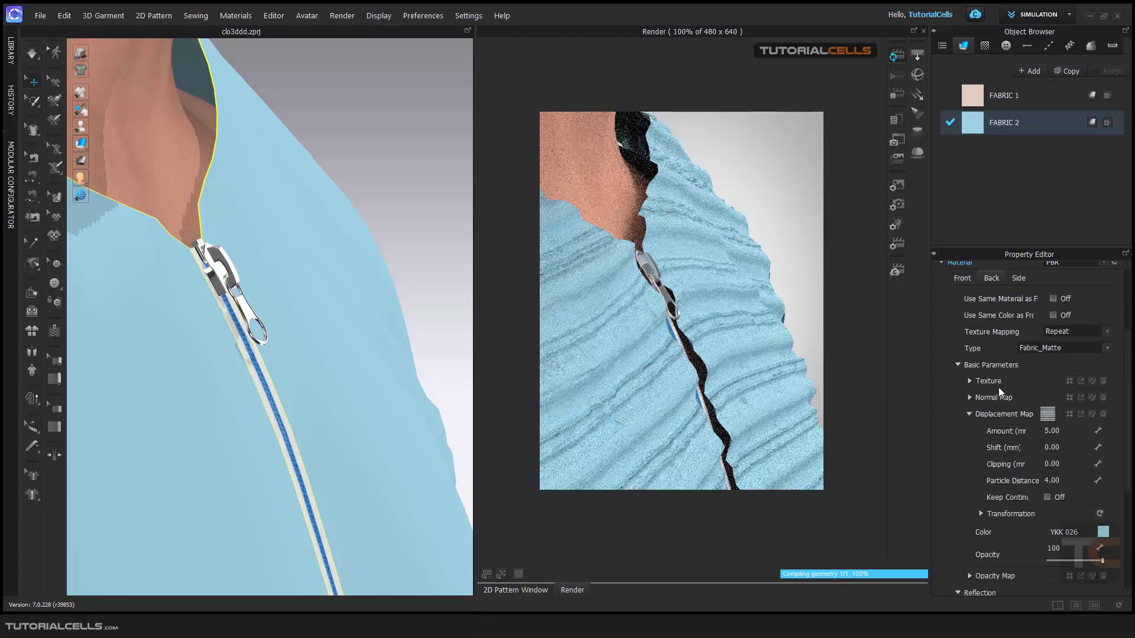
scroll(985, 382, "up", 3)
scroll(985, 382, "down", 2)
left_click(1103, 451)
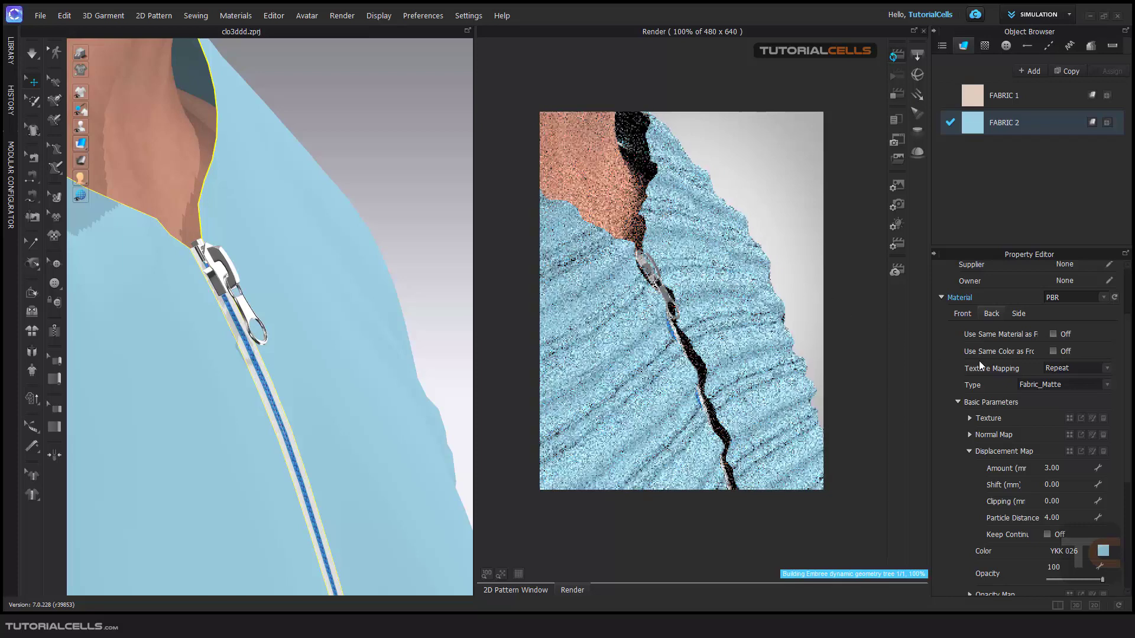
Turn off using the same material as front for FABRIC 2's side, and remove the side's displacement map
left_click(1014, 314)
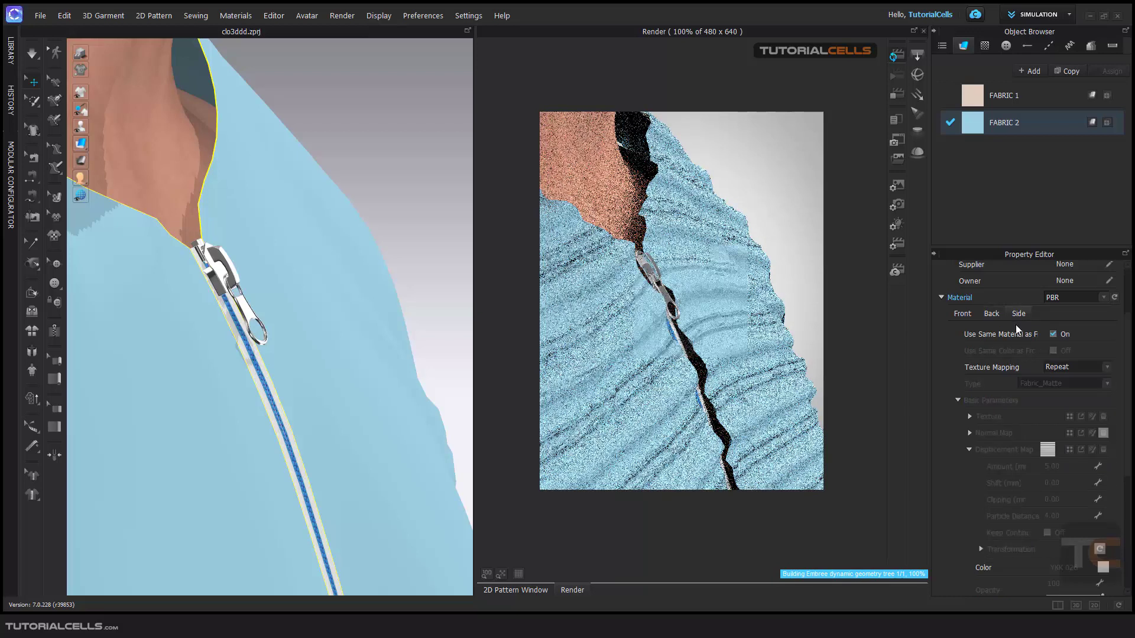
left_click(1053, 335)
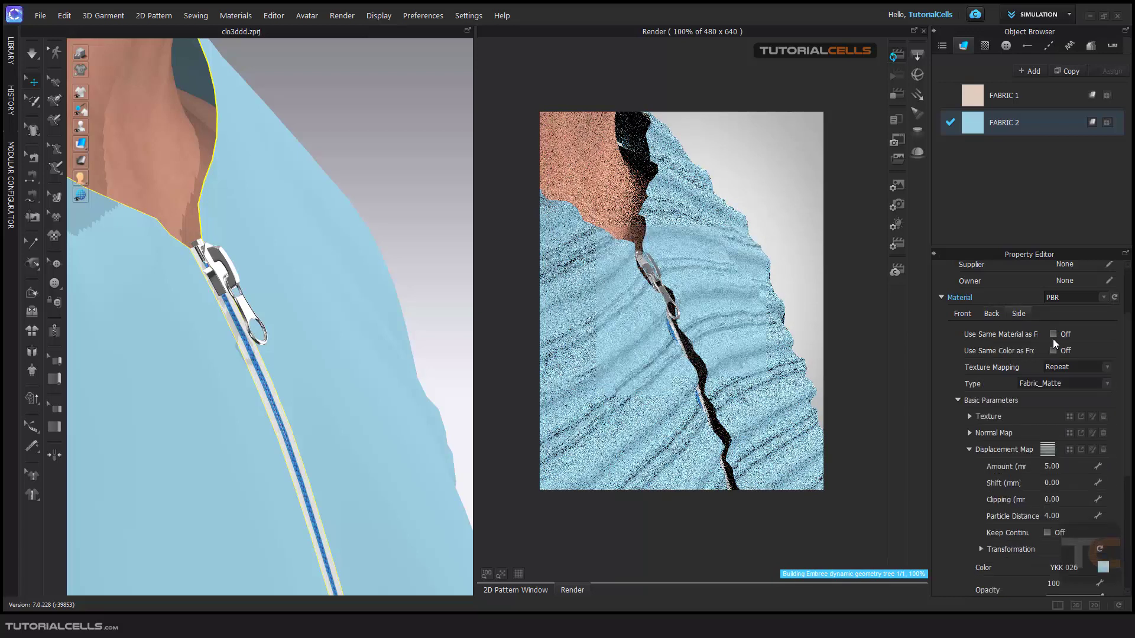
left_click(1103, 451)
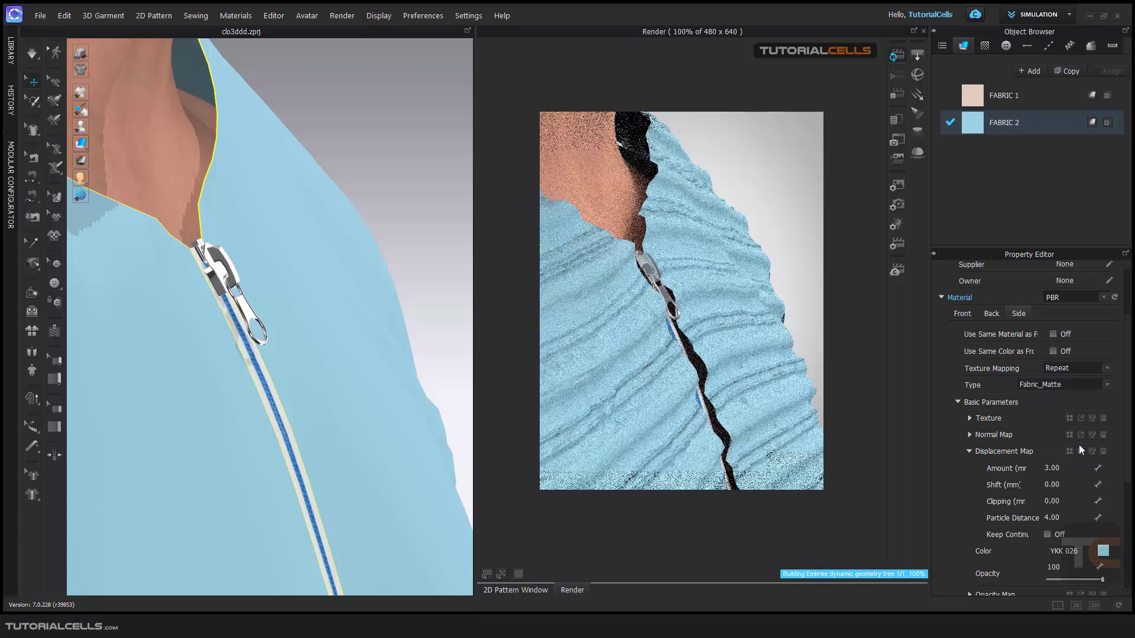
left_click(897, 98)
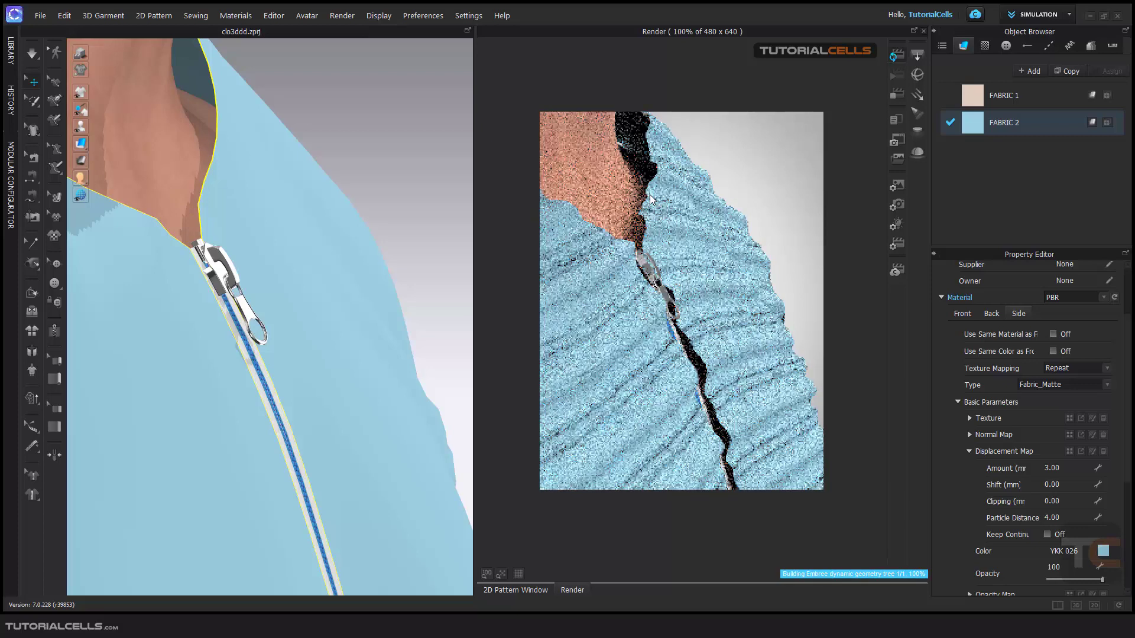
Restart the interactive render and examine the neckline and zipper edges close up, then the shirt from the front
right_click_drag(341, 296, 312, 263)
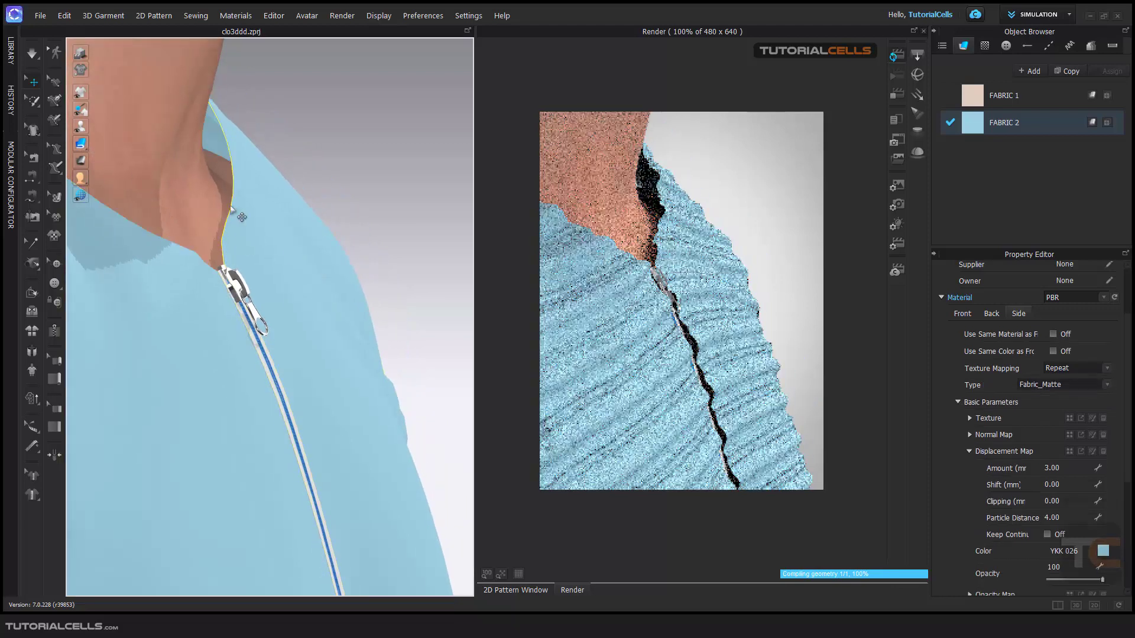
left_click(898, 94)
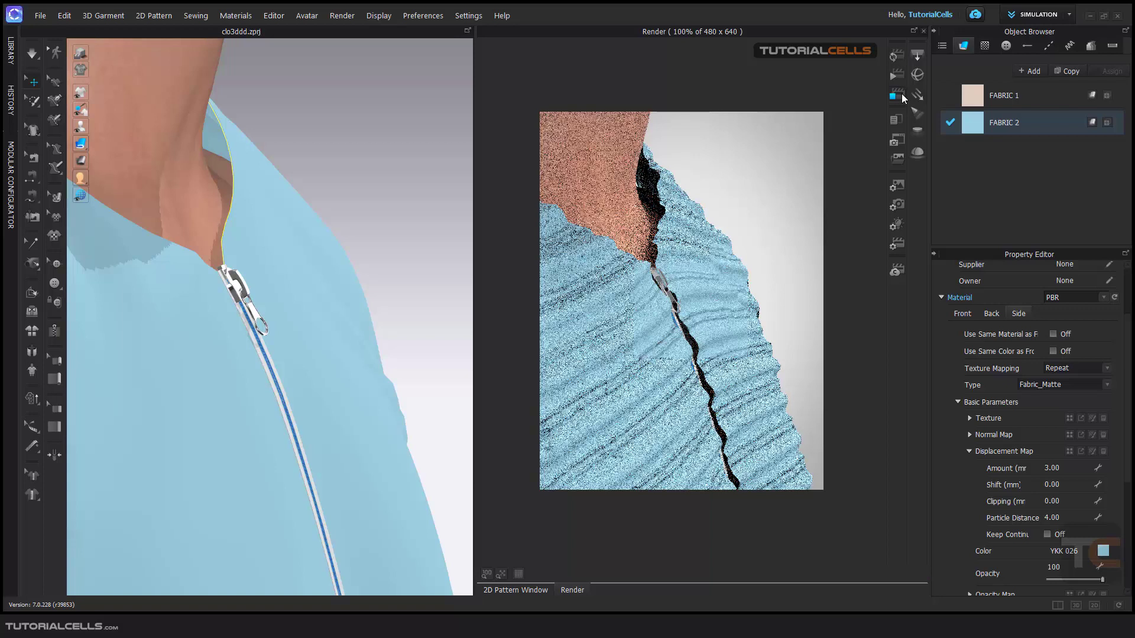
left_click(898, 57)
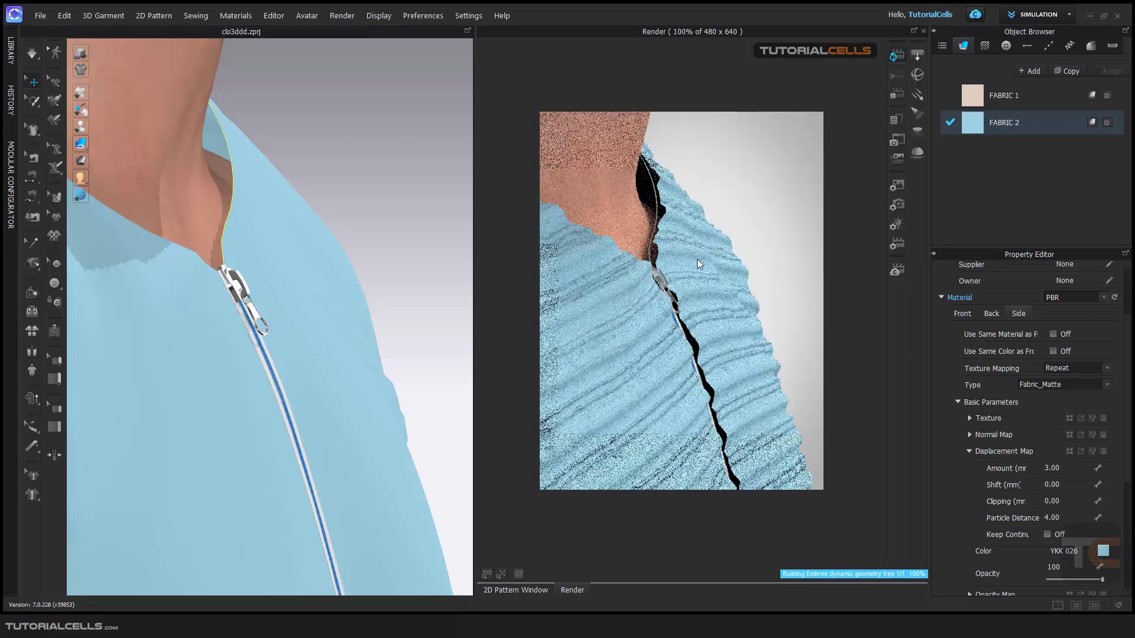
scroll(306, 337, "down", 3)
key("2")
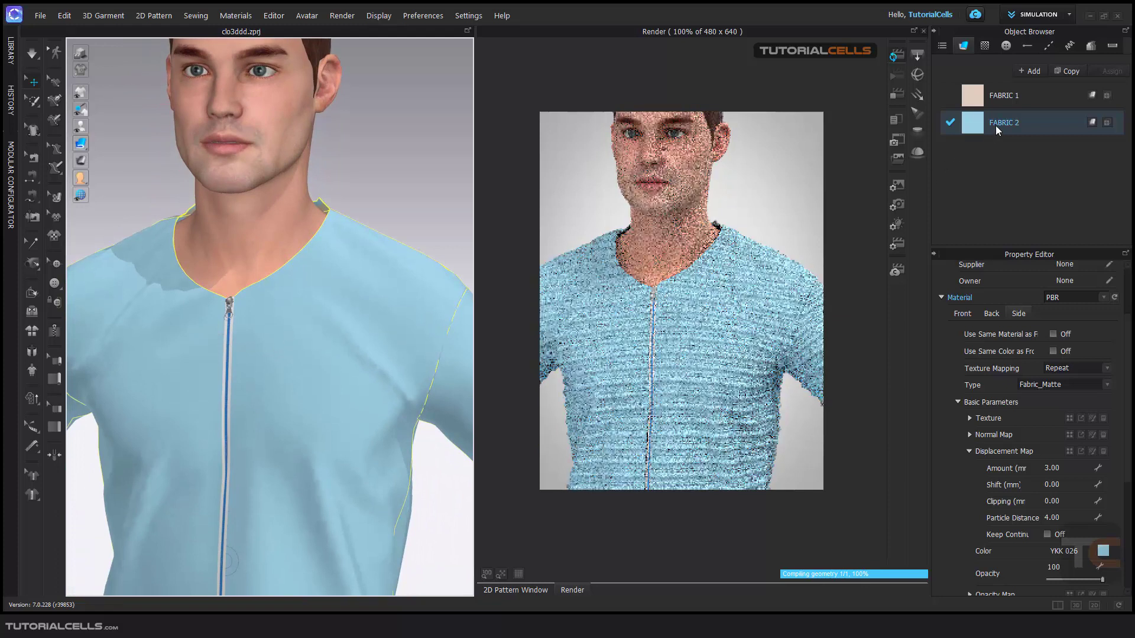
Set FABRIC 2's thickness to 10 mm and check the neckline and zipper edges in the render
double_click(999, 123)
scroll(1127, 400, "down", 5)
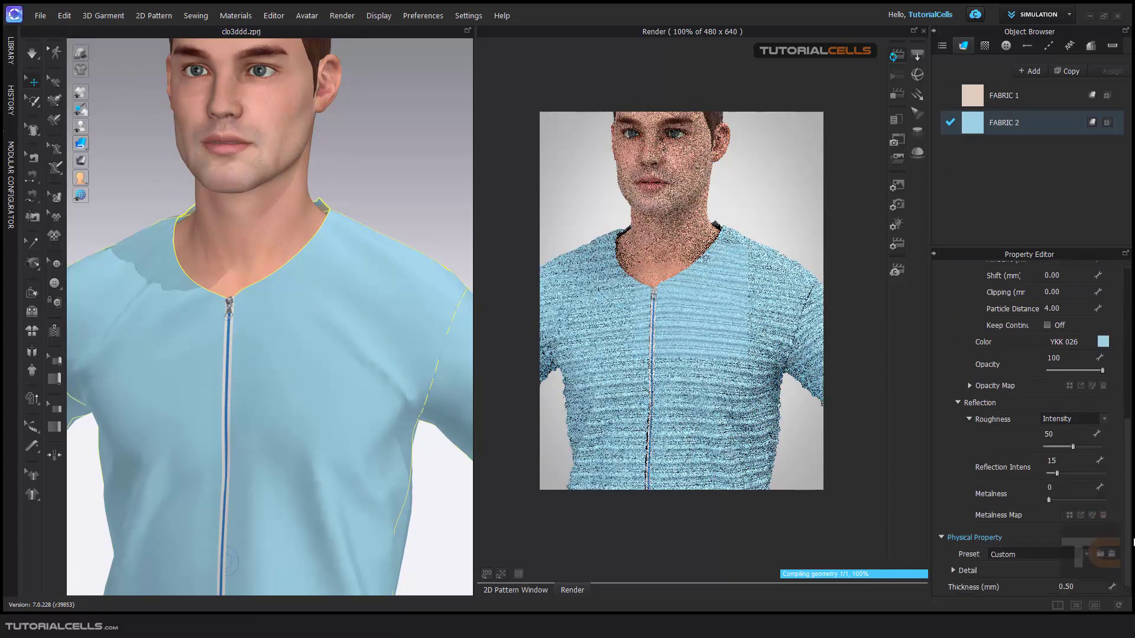
left_click(1066, 587)
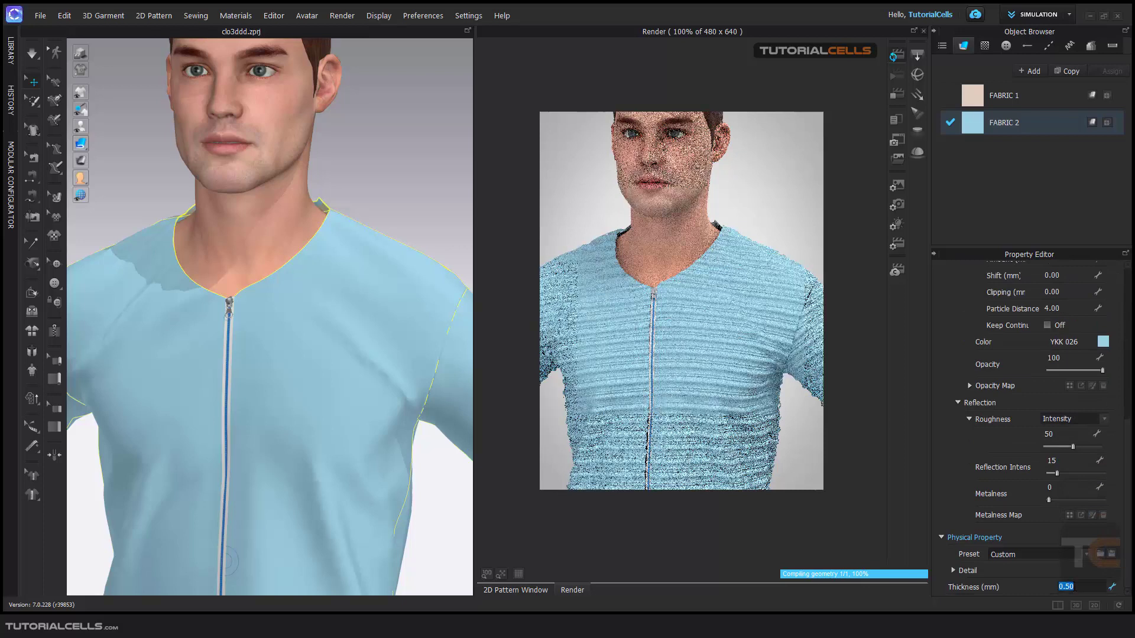
type("10")
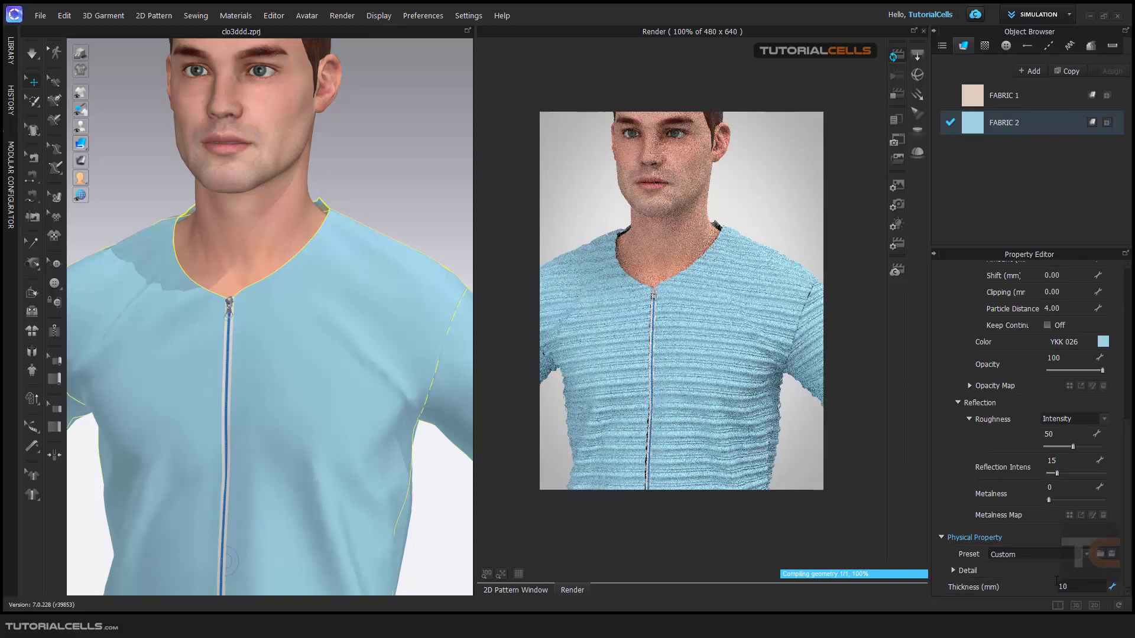
key("Return")
right_click_drag(319, 223, 373, 236)
mouse_move(707, 282)
right_mouse_down()
mouse_move(726, 272)
mouse_move(701, 291)
right_mouse_up()
scroll(701, 291, "up", 3)
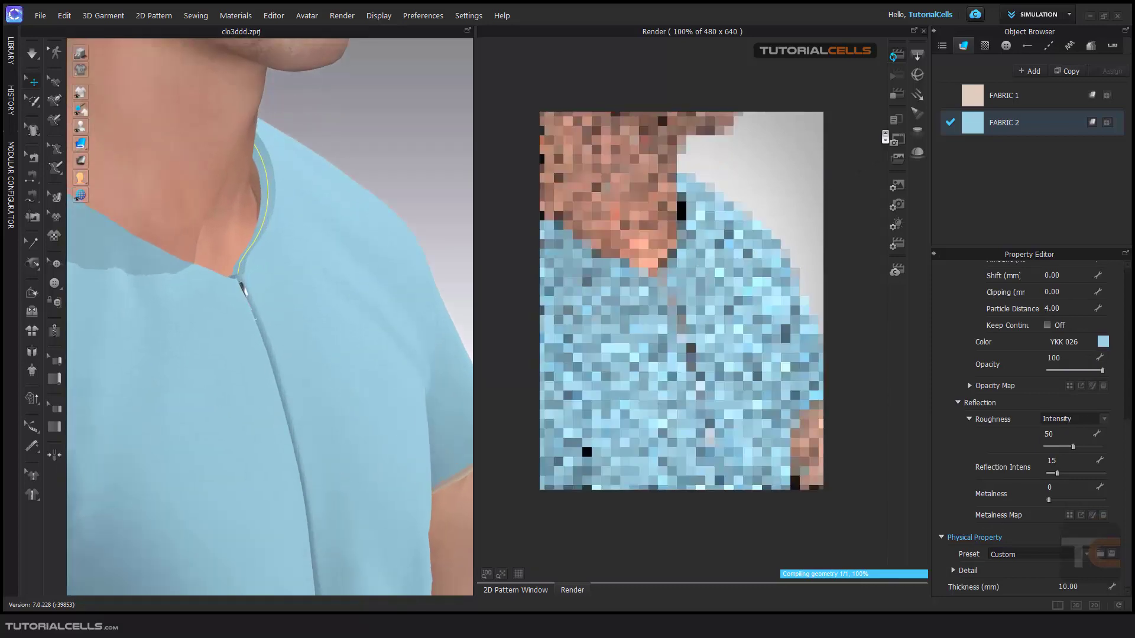
left_click(897, 75)
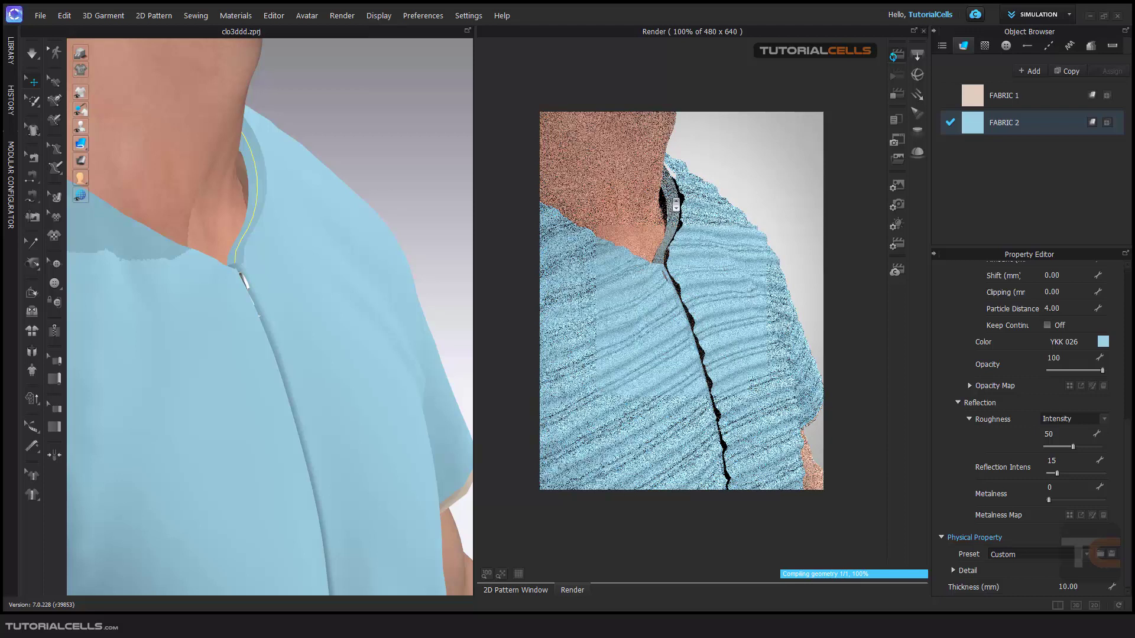
Set FABRIC 2's thickness to 3 mm
left_click(1069, 587)
type("3")
key("Return")
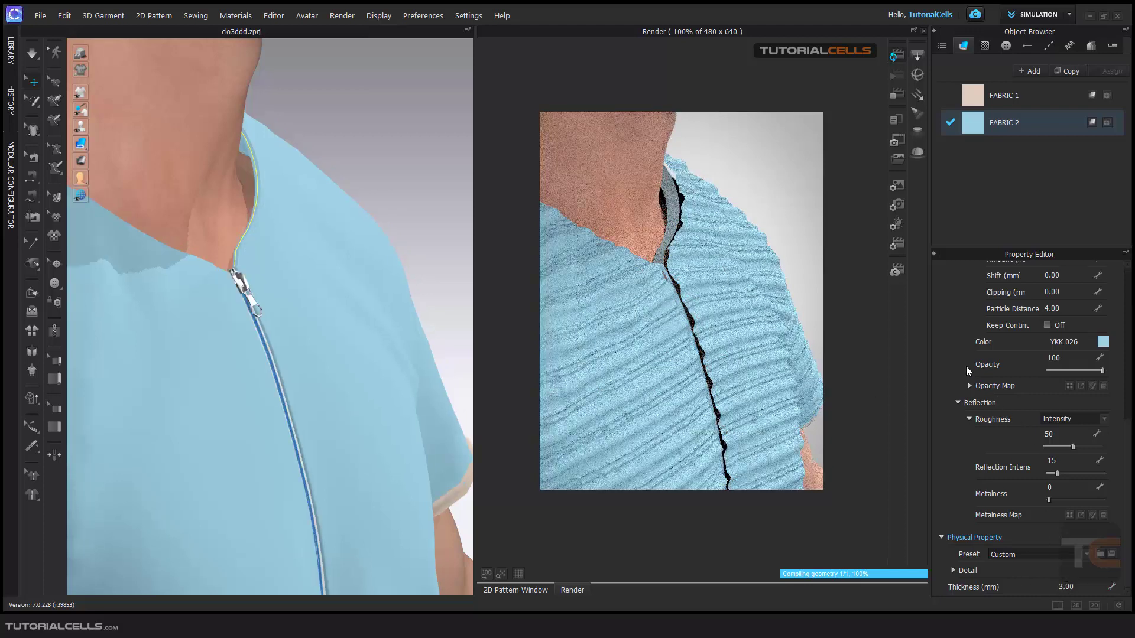
Set the displacement shift on FABRIC 2's side material to -2 mm, restart the render and check the whole shirt
scroll(966, 328, "up", 1)
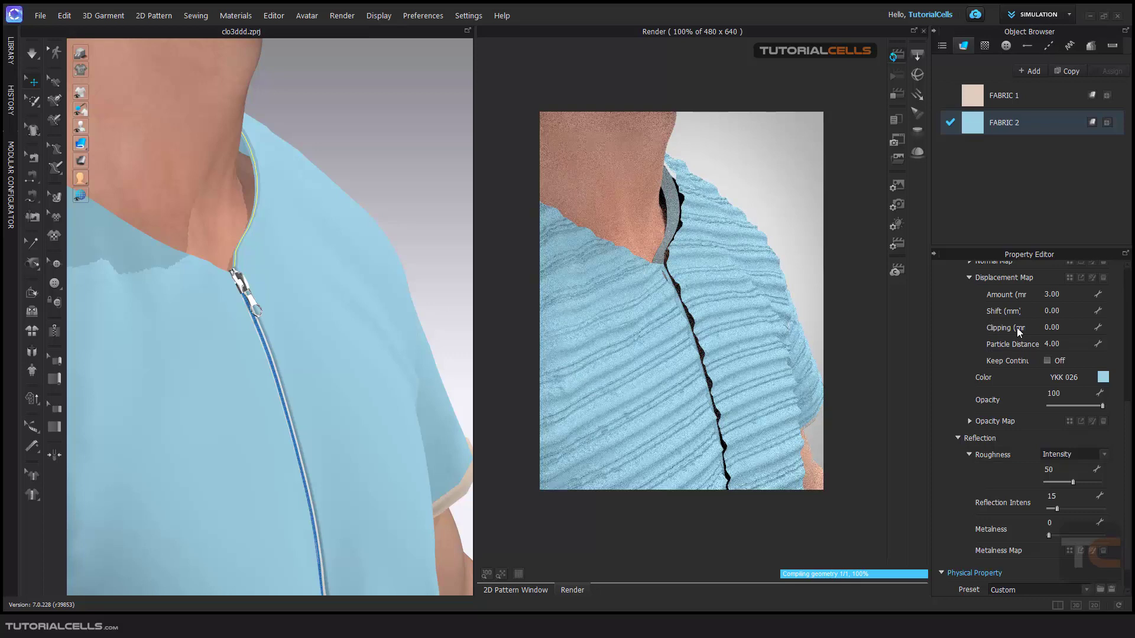
left_click(1051, 310)
left_click_drag(677, 215, 681, 212)
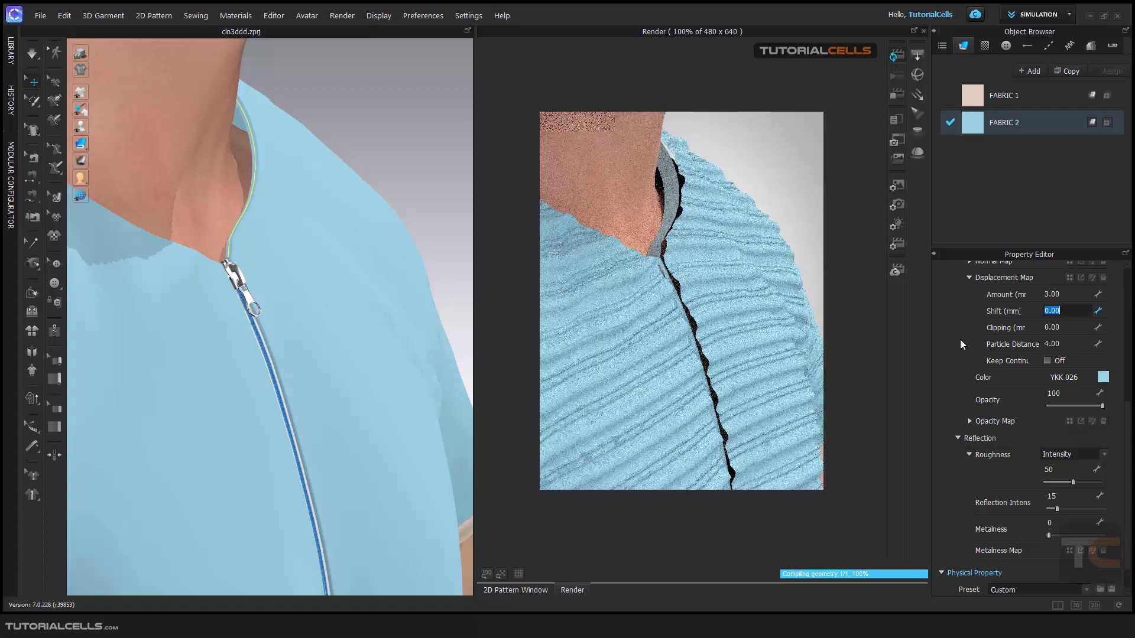
type("-2")
key("Return")
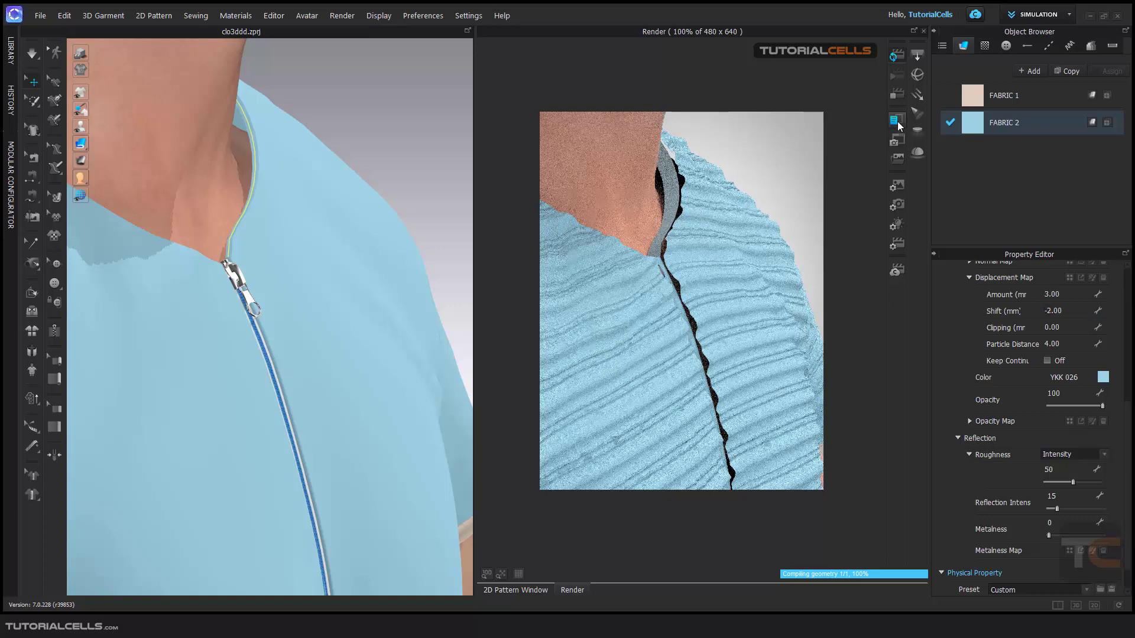
left_click(898, 94)
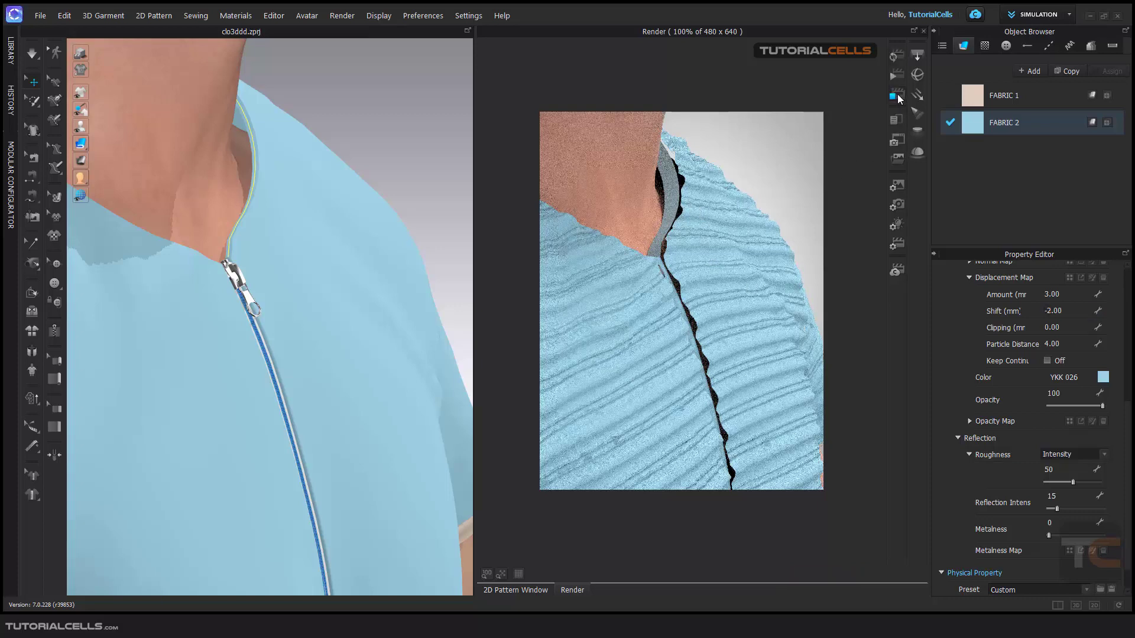
left_click(896, 57)
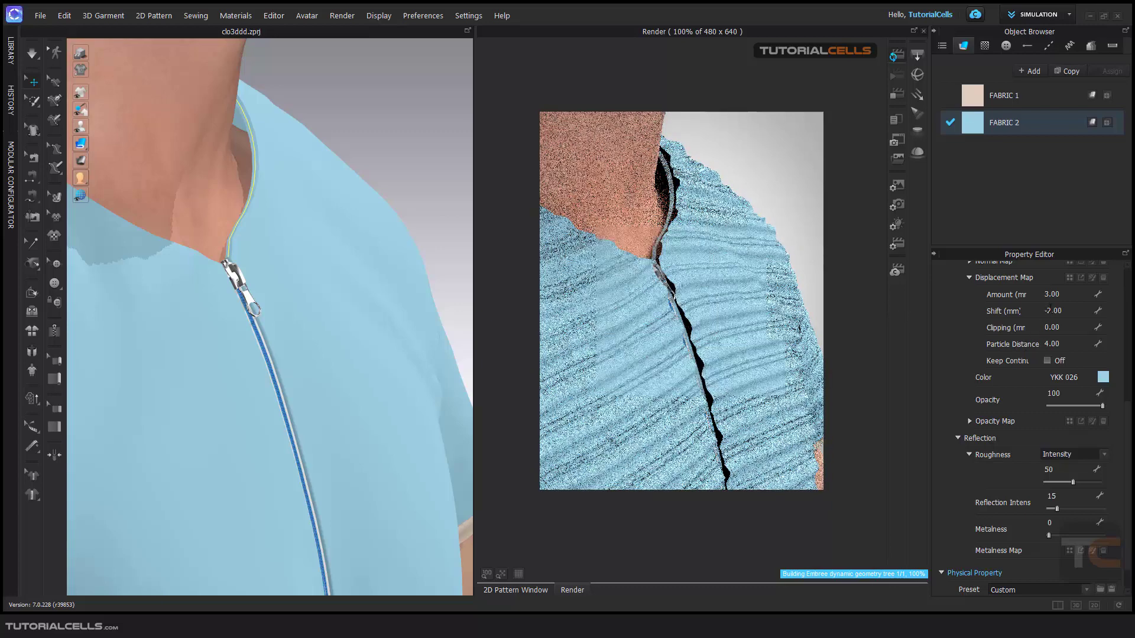
scroll(390, 322, "down", 5)
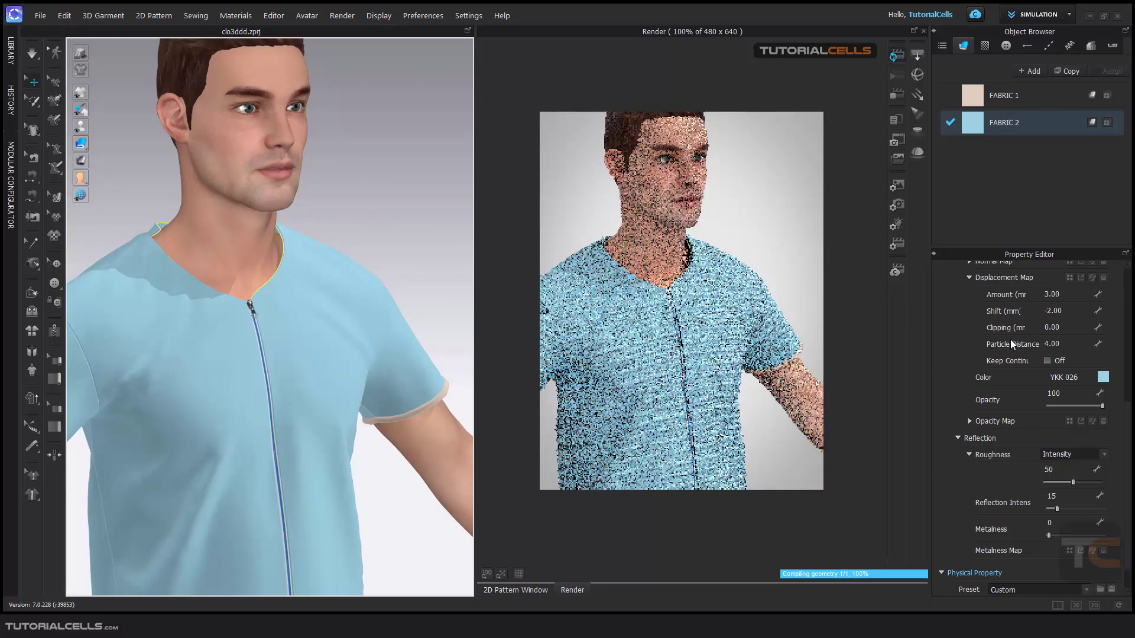
key("0")
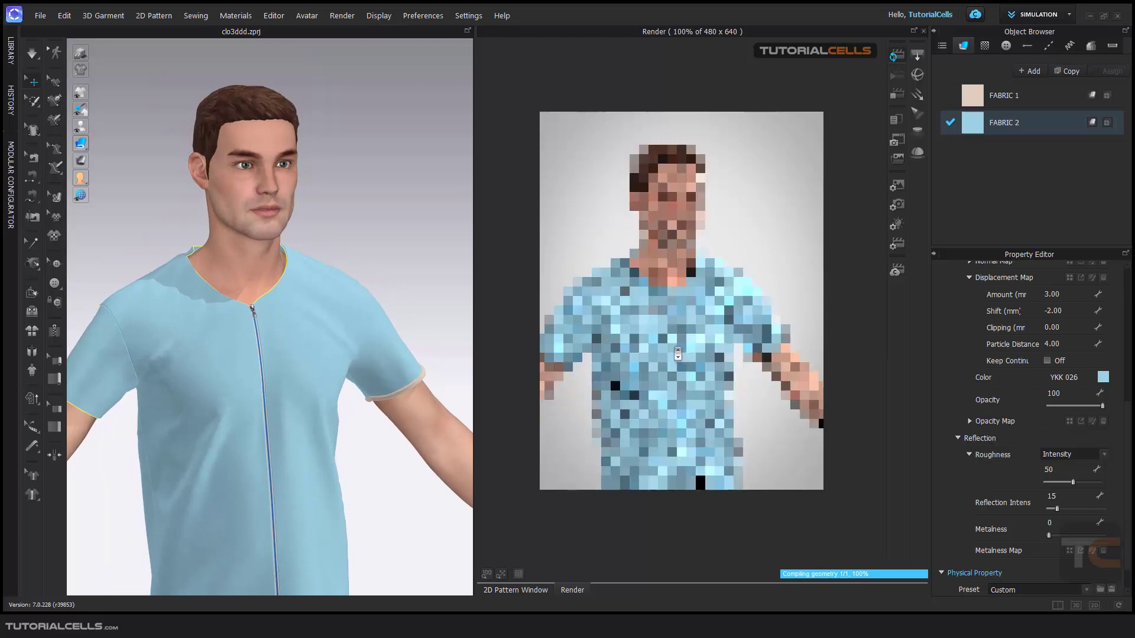
scroll(1005, 378, "up", 2)
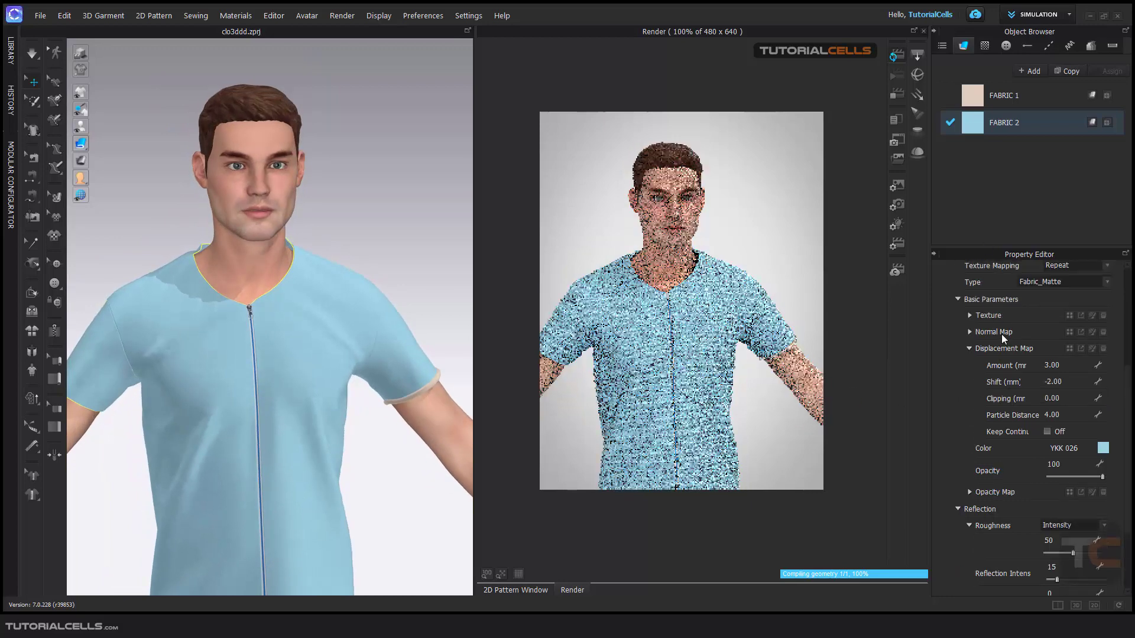
Set the displacement shift on FABRIC 2's front material to -2 mm, with the render framed on the neckline
scroll(1063, 397, "up", 5)
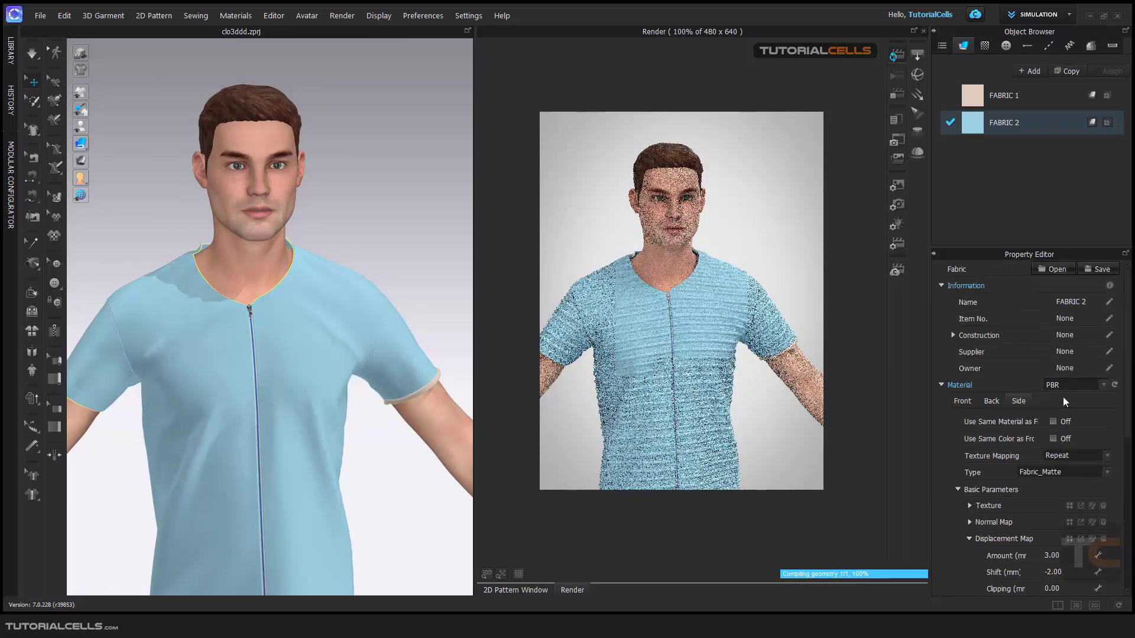
scroll(1063, 396, "down", 1)
scroll(1020, 328, "up", 1)
scroll(1013, 385, "down", 3)
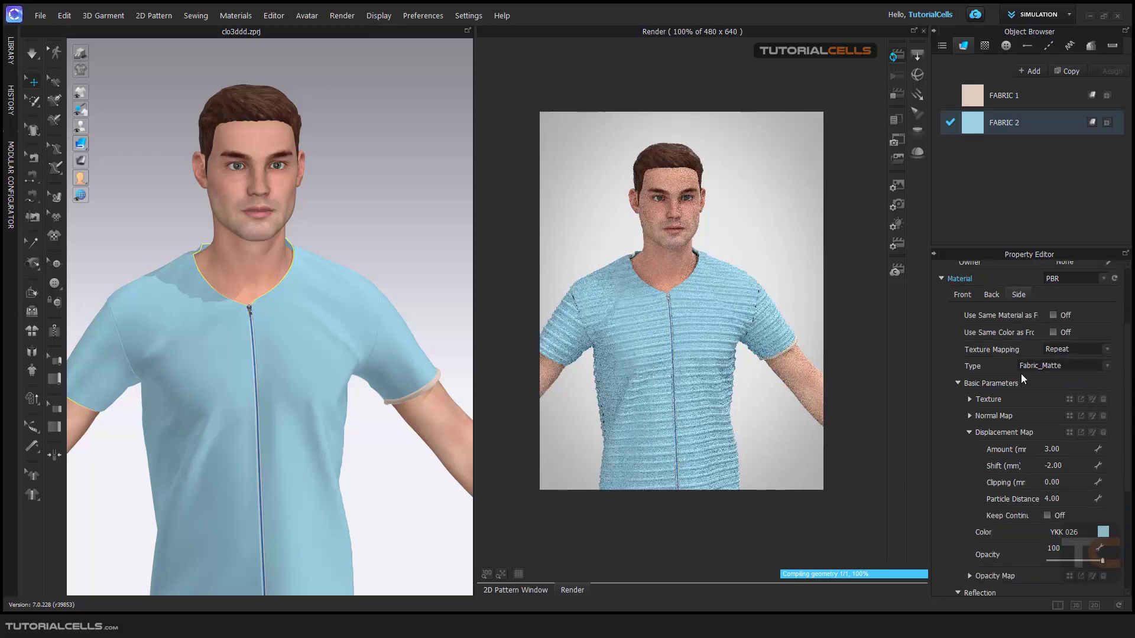
left_click(966, 294)
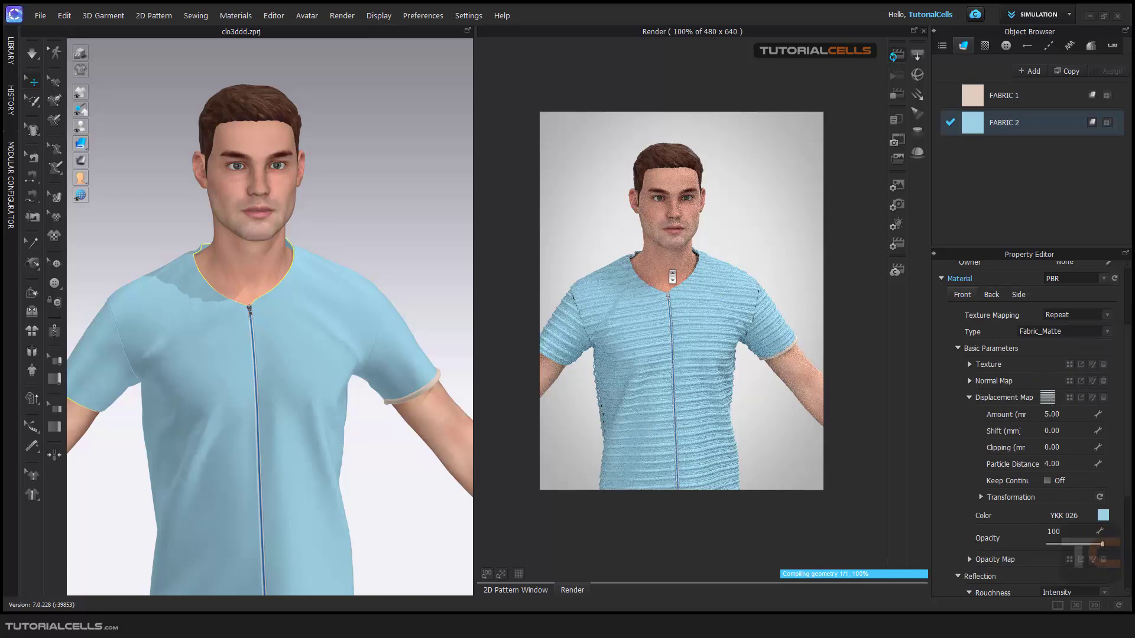
scroll(353, 218, "up", 6)
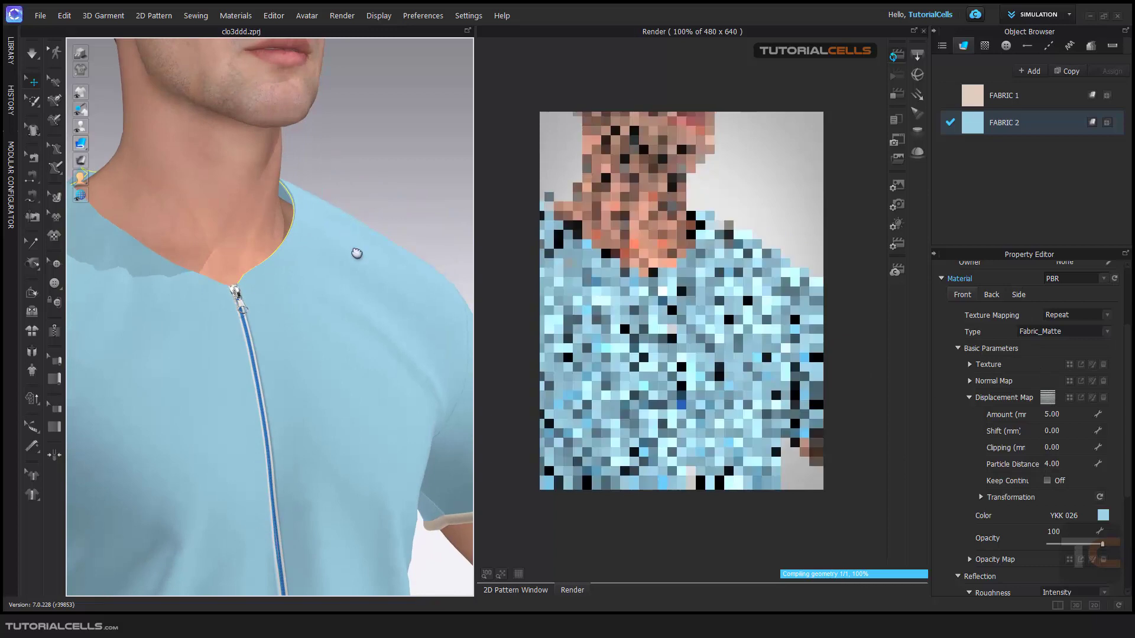
scroll(357, 287, "up", 5)
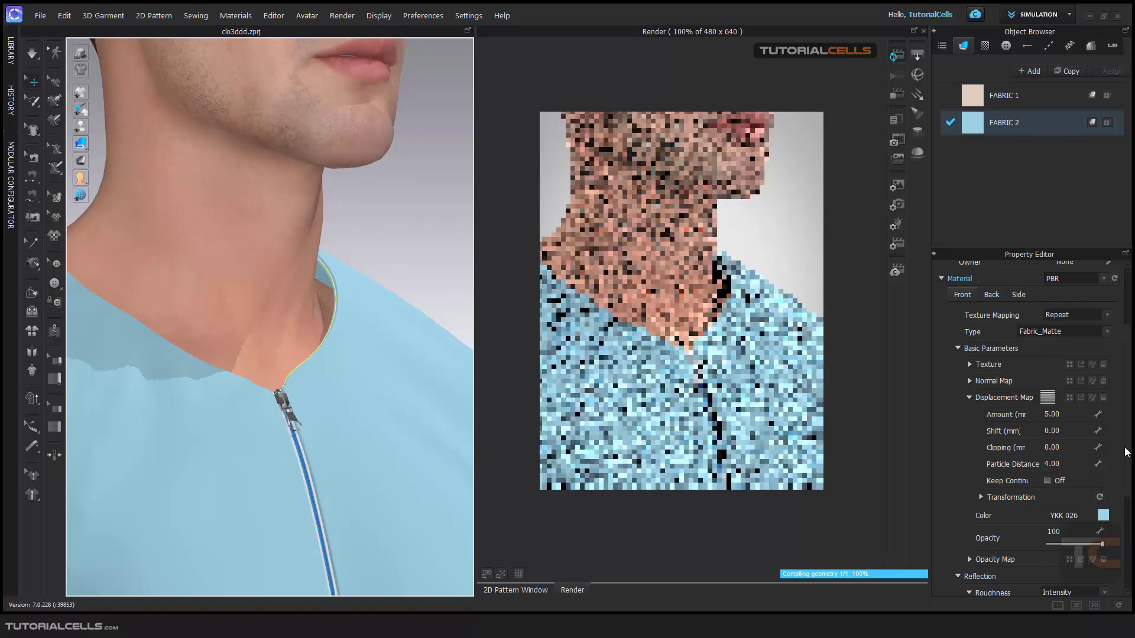
left_click(1074, 430)
type("-2")
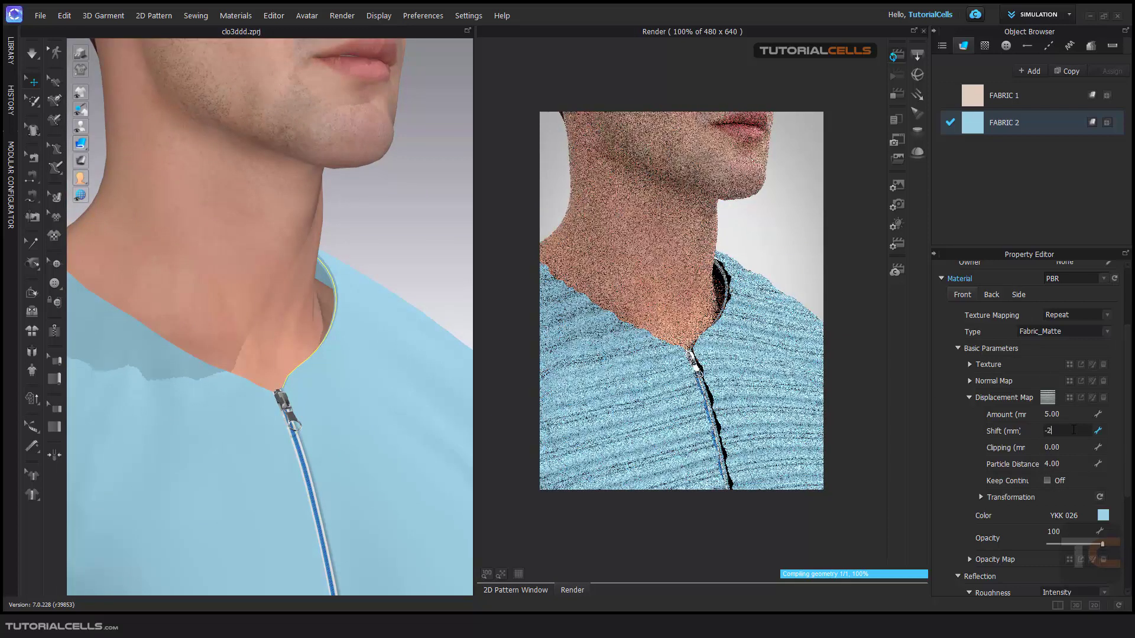
key("Return")
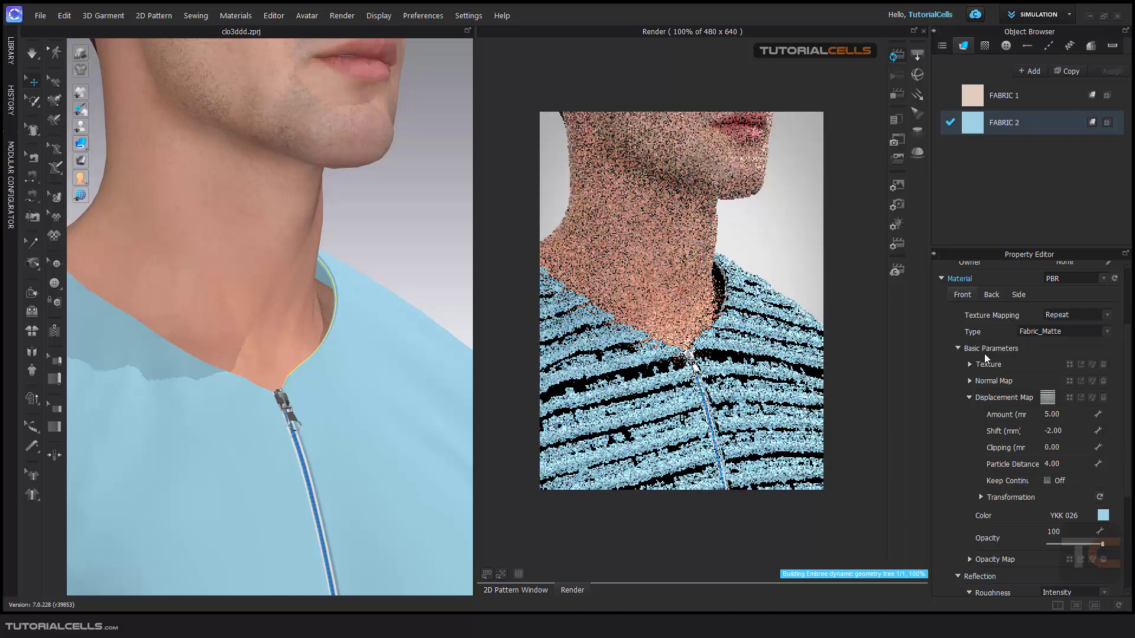
Set the displacement shift on FABRIC 2's front material to -0.2 mm
right_click_drag(709, 354, 724, 325)
left_click(1059, 431)
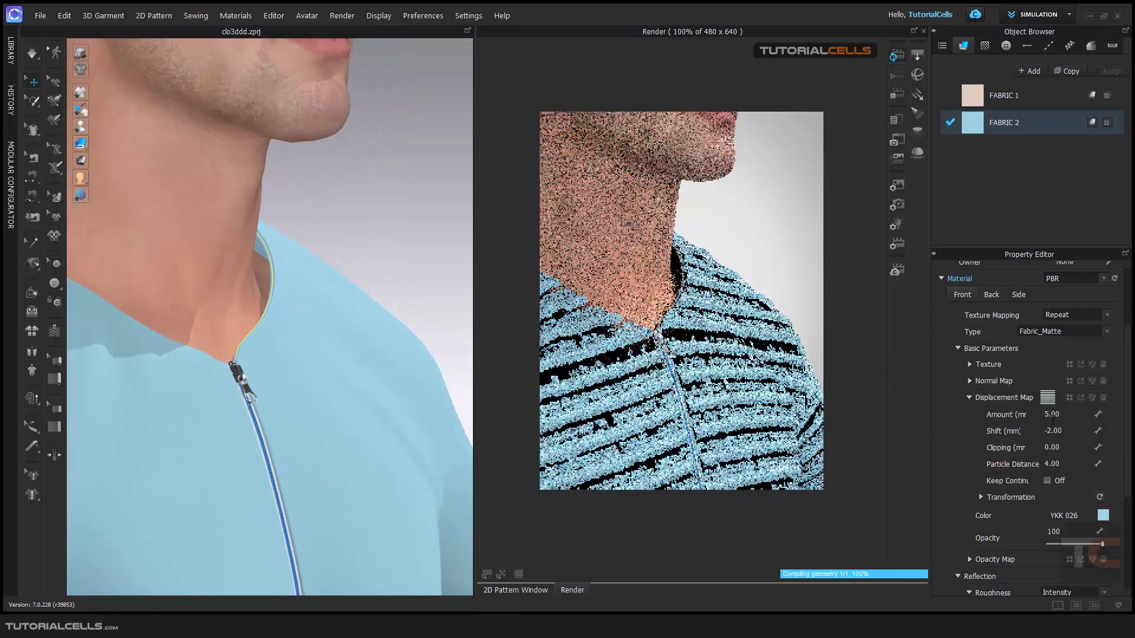
type("-0.2")
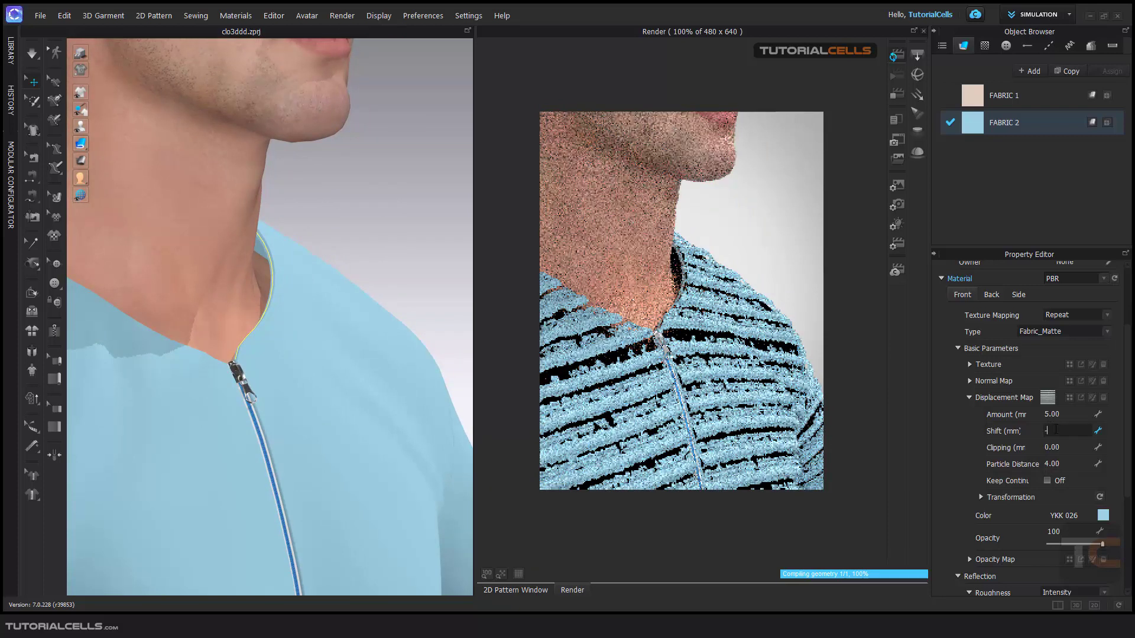
key("Return")
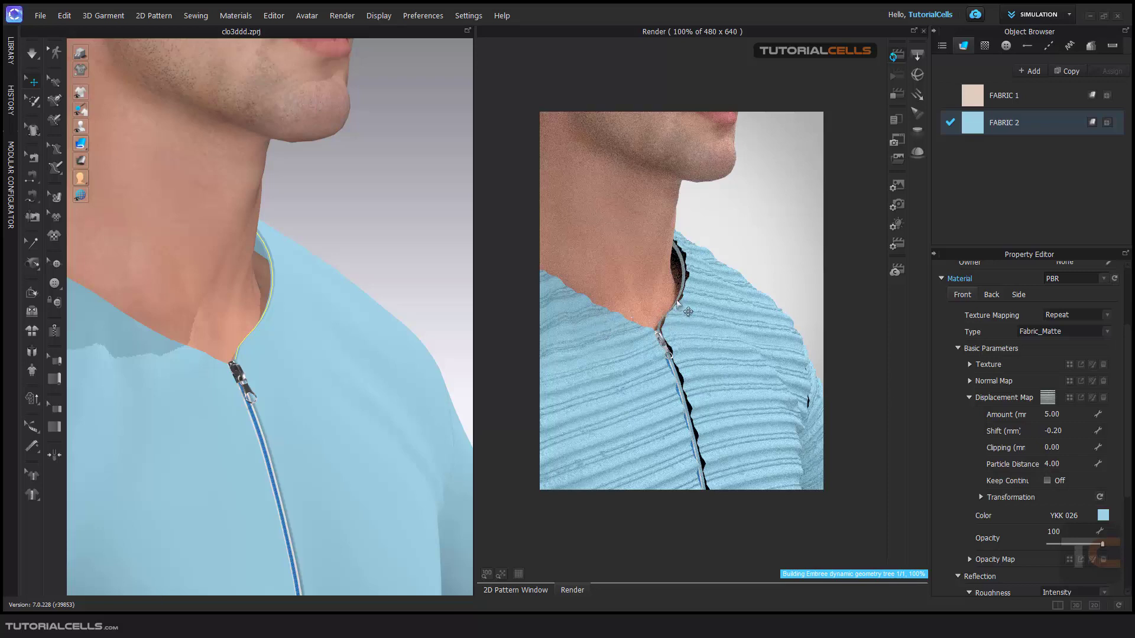
Remove the displacement map from FABRIC 2's front material, stop the interactive render and frame the zipper area in the 3D view
scroll(373, 368, "down", 5)
scroll(372, 368, "down", 5)
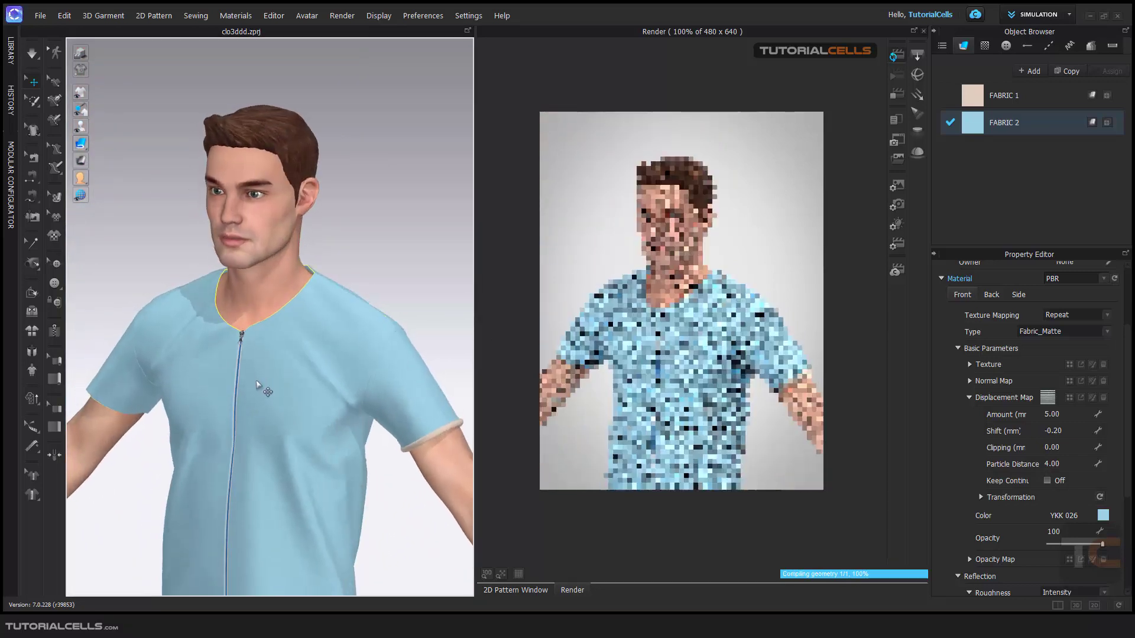
left_click(1102, 398)
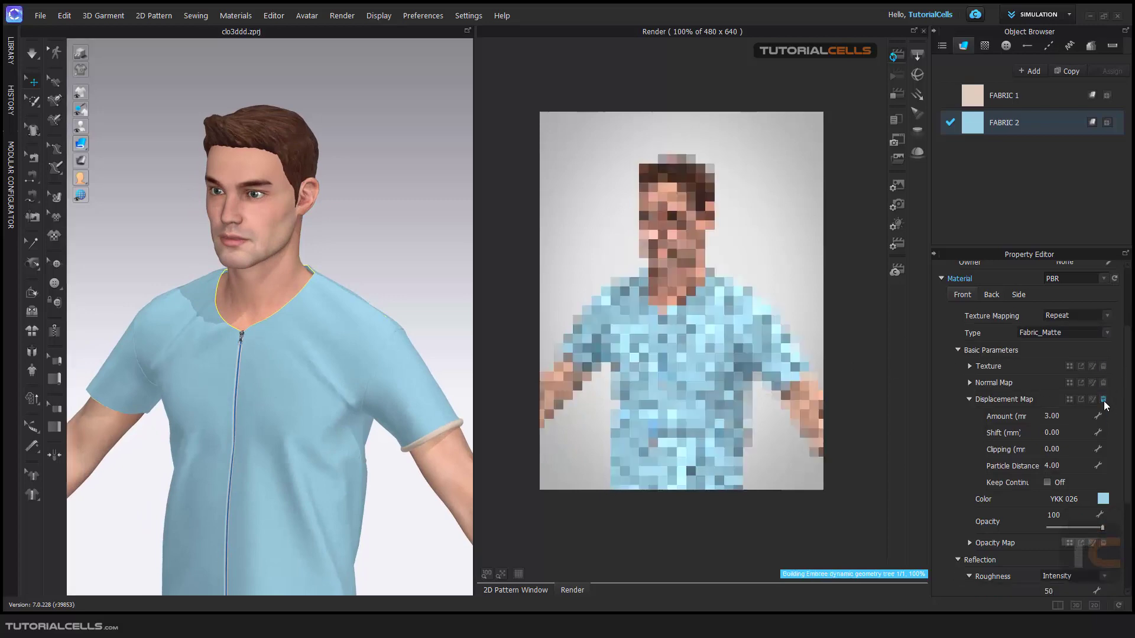
scroll(708, 343, "up", 2)
scroll(707, 343, "up", 2)
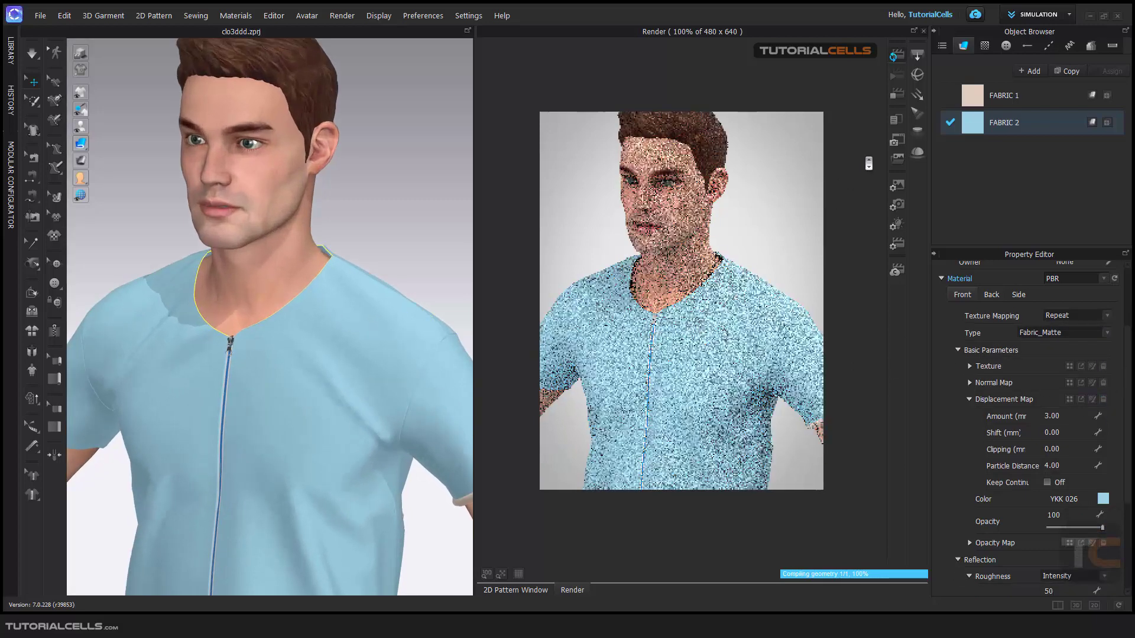
scroll(268, 348, "up", 3)
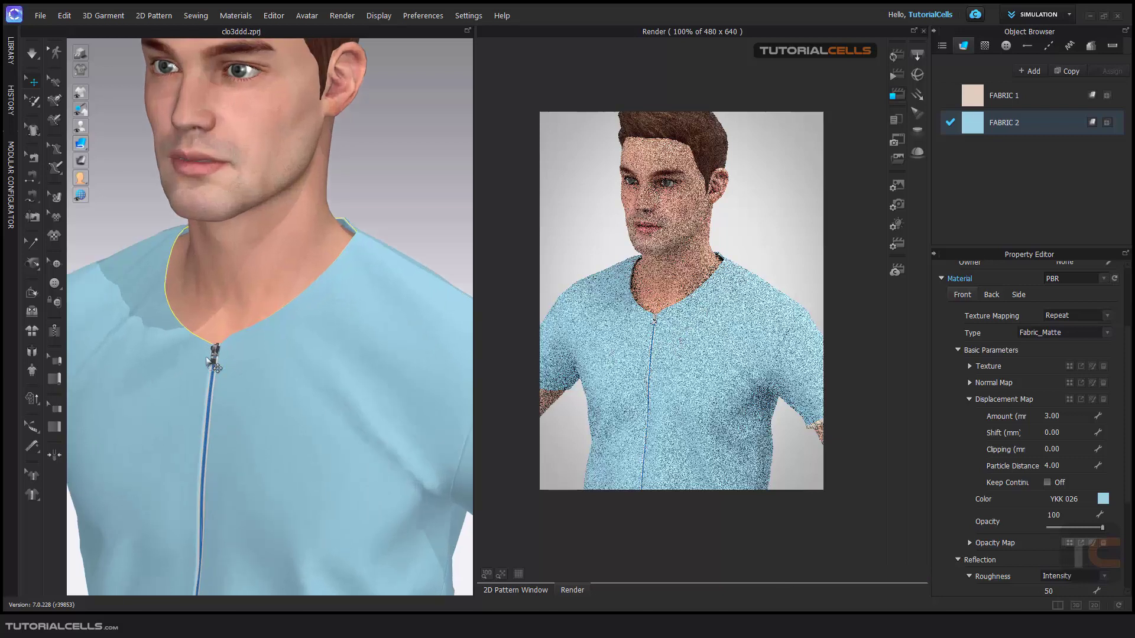
scroll(320, 345, "up", 5)
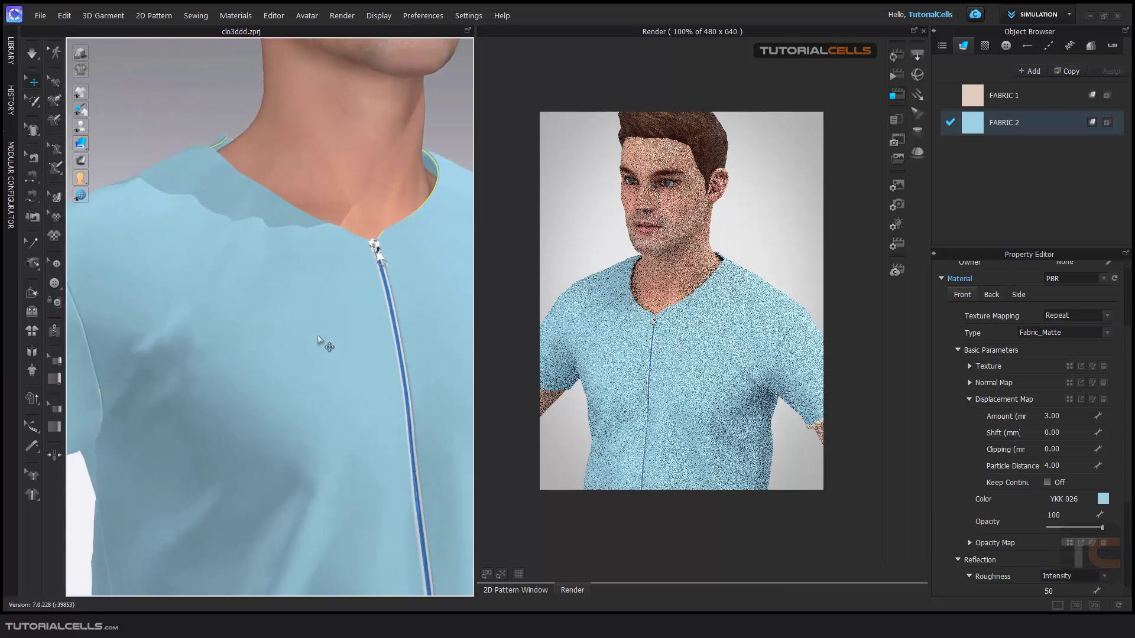
scroll(320, 346, "up", 1)
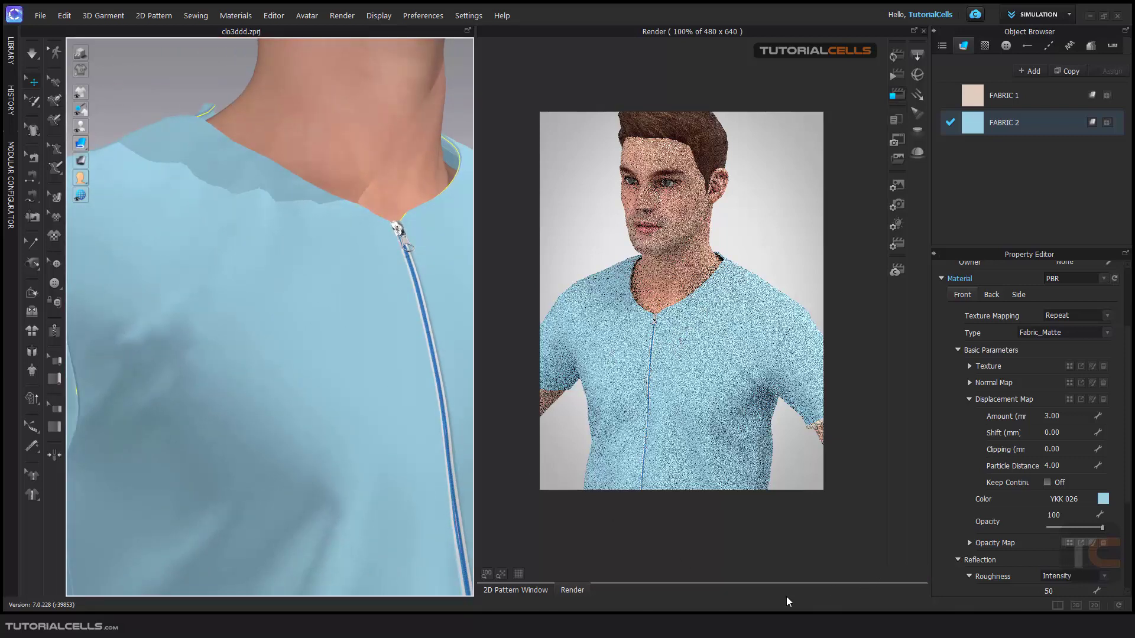
Show the 2D patterns in place of the render
mouse_move(694, 612)
left_click(624, 583)
left_click(544, 591)
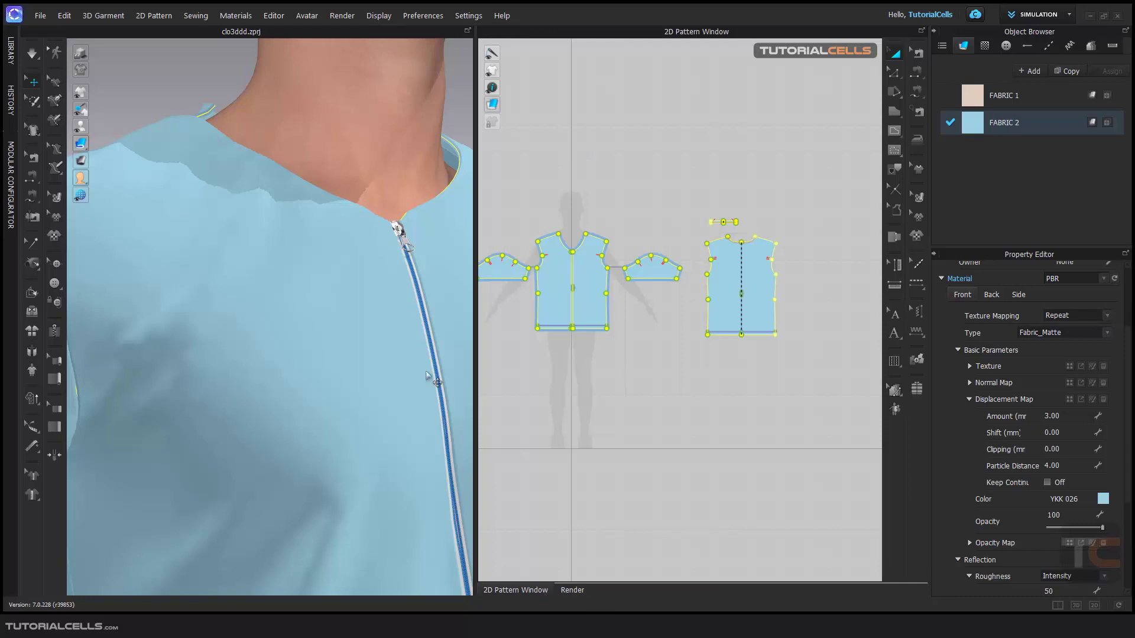
Add the aaaa.jpg CLO logo as a graphic on the chest of the front pattern, about 153.2 by 58.7 mm
scroll(540, 296, "up", 5)
right_click_drag(620, 315, 632, 339)
left_click(916, 237)
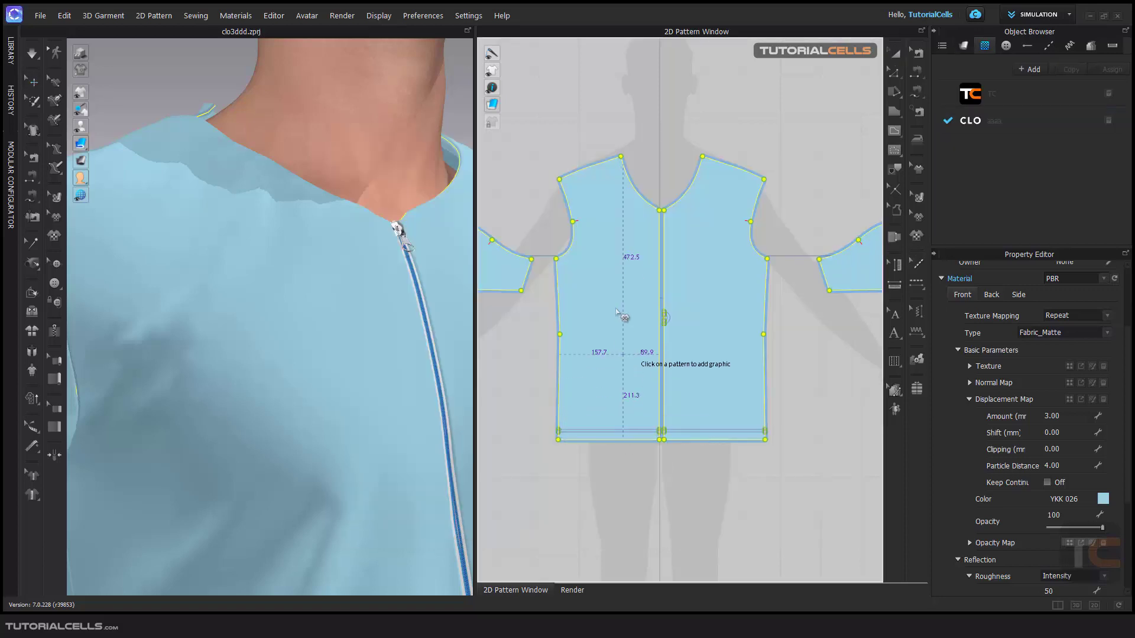
left_click(618, 249)
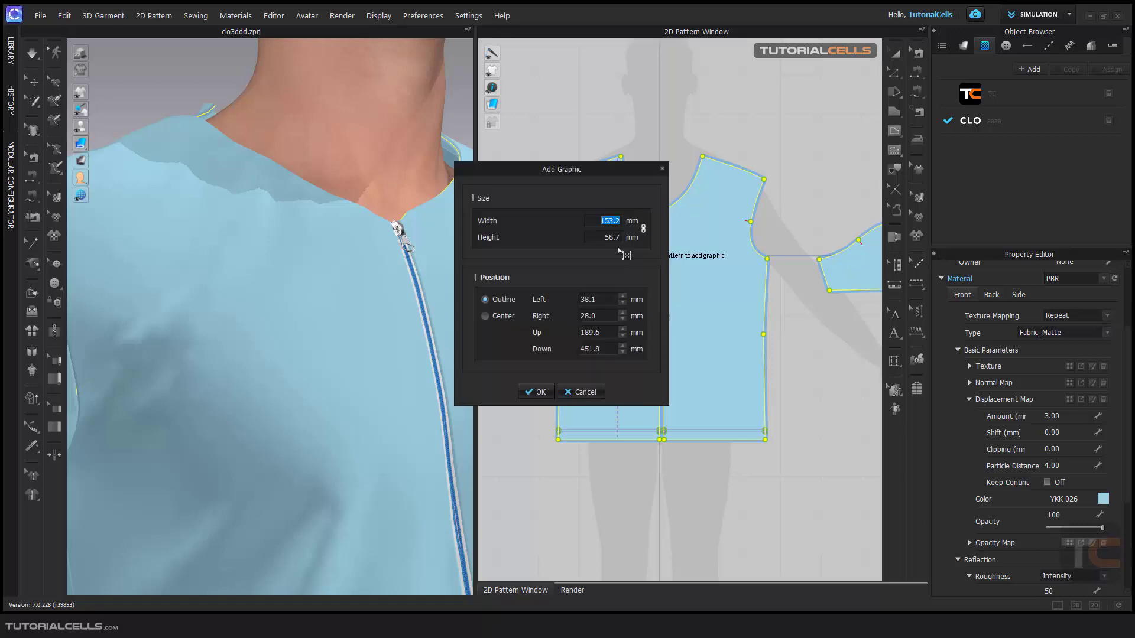
left_click(534, 392)
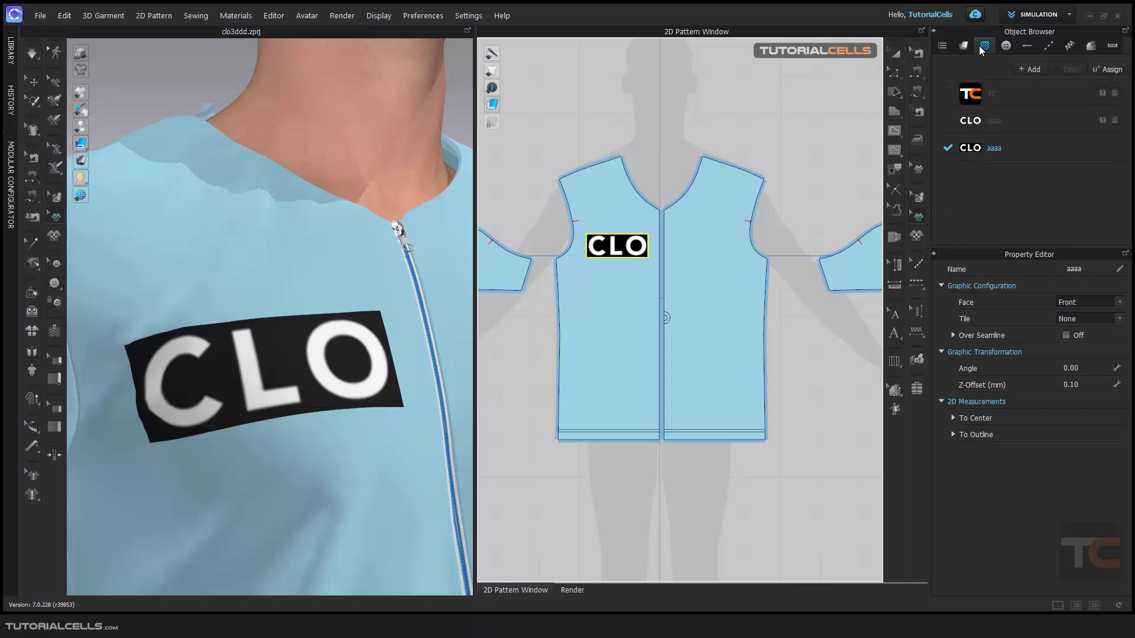
Select the newly placed CLO graphic and delete the unused TC and CLO graphics from the graphic list
left_click(979, 148)
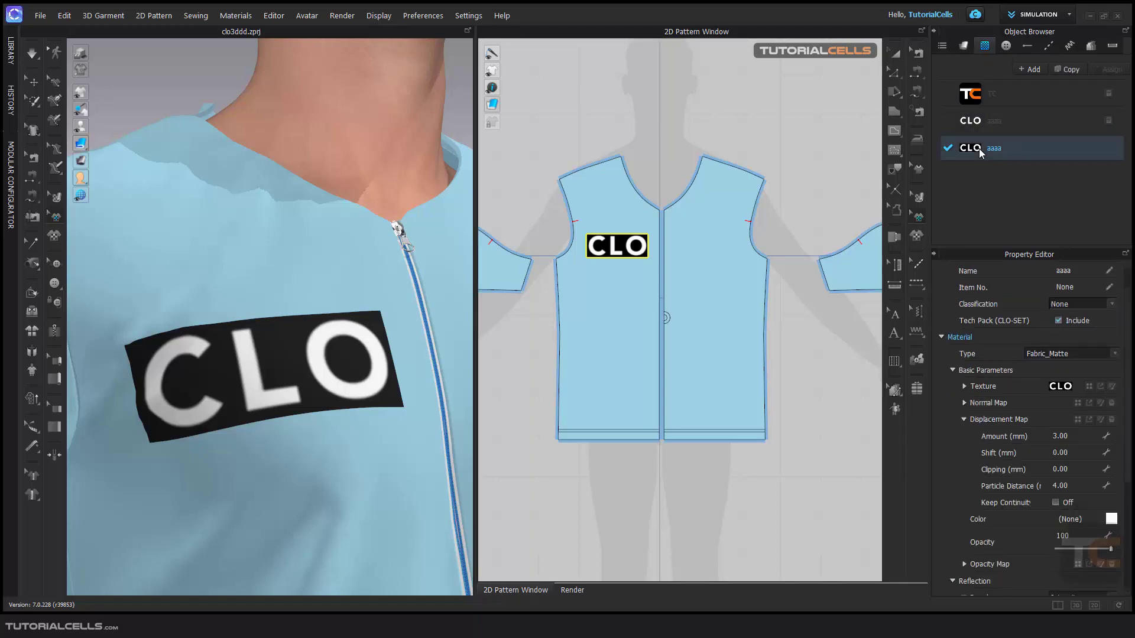
left_click(1108, 121)
left_click(1108, 94)
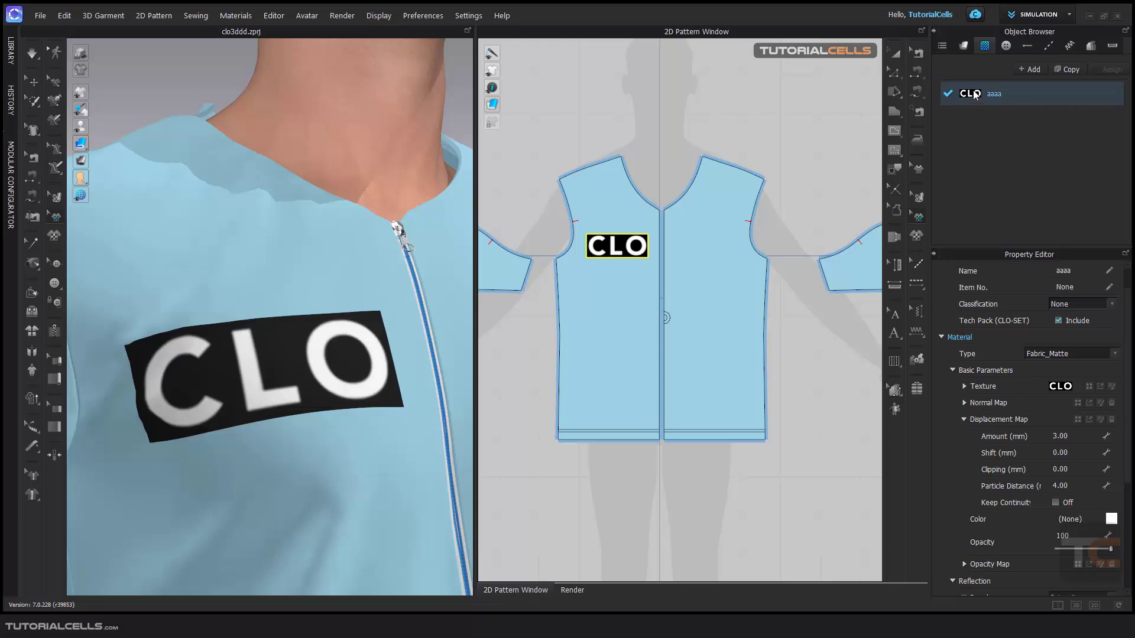
Assign the CLO image as the graphic's displacement map and set its amount to 5 mm
left_click(963, 46)
left_click(984, 46)
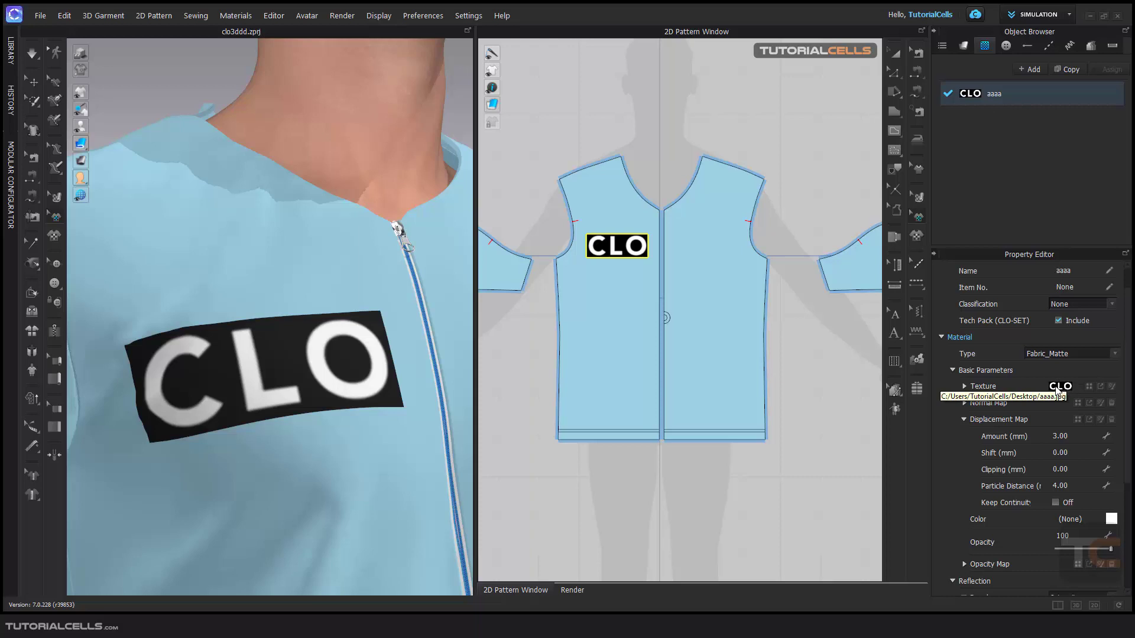
left_click(1077, 420)
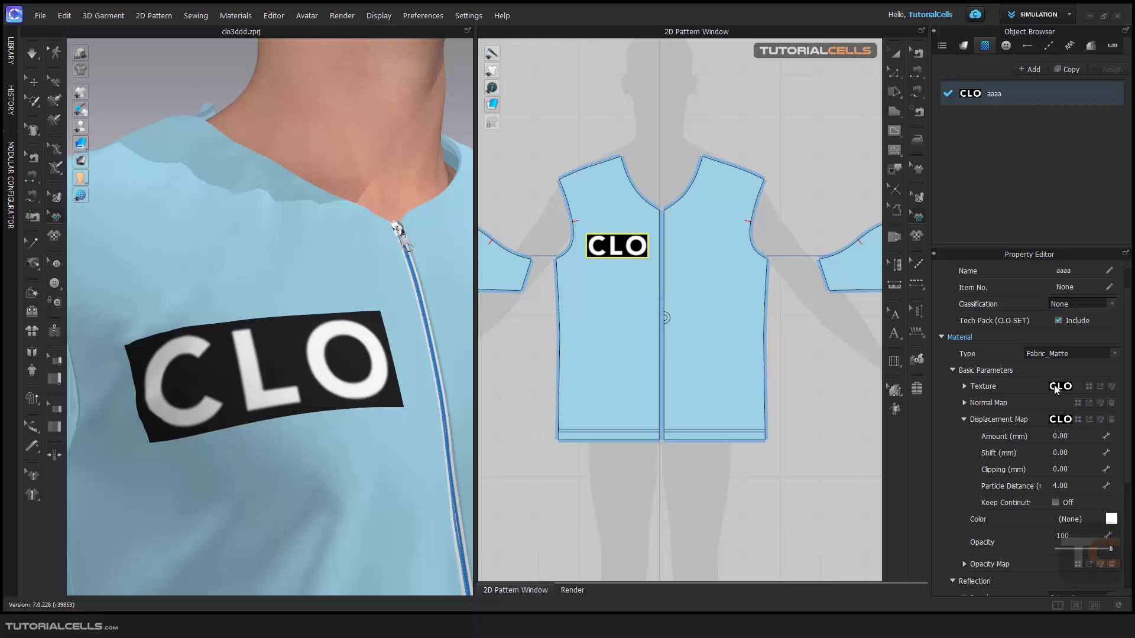
left_click(1061, 436)
type("5")
key("Return")
Run an interactive render of the shirt framed closely on the CLO graphic
left_click(571, 590)
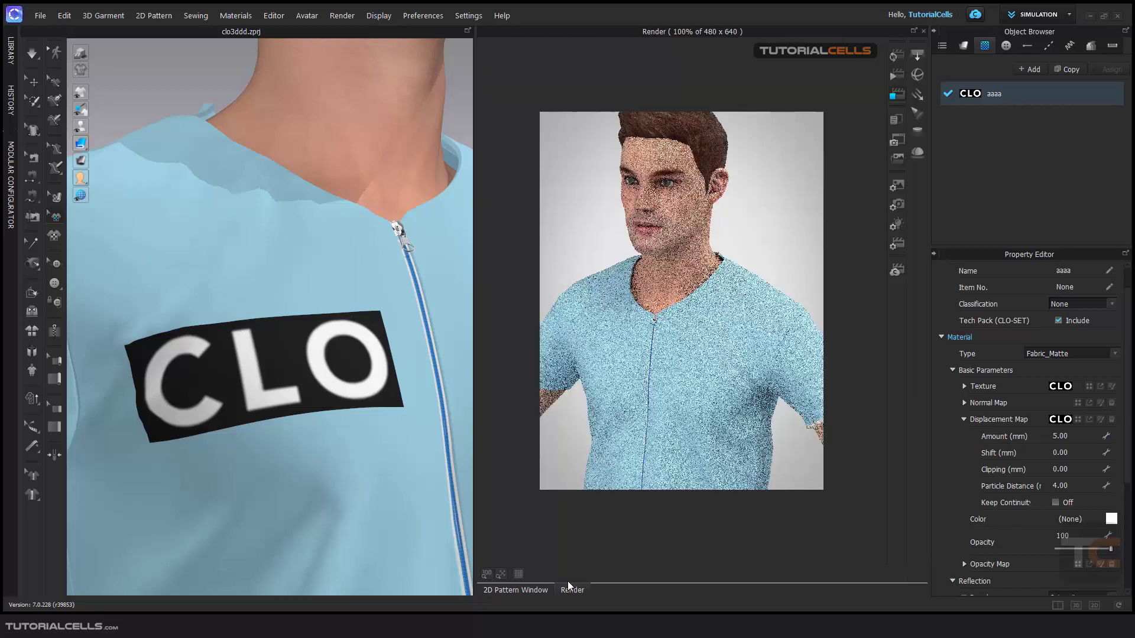
left_click(897, 55)
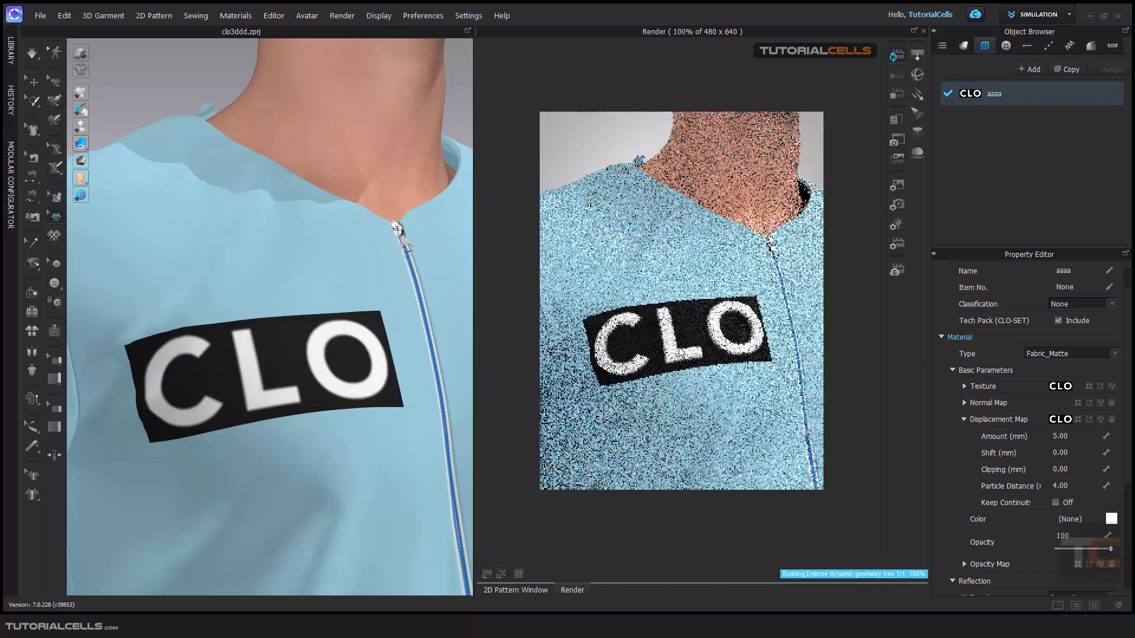
scroll(354, 379, "up", 8)
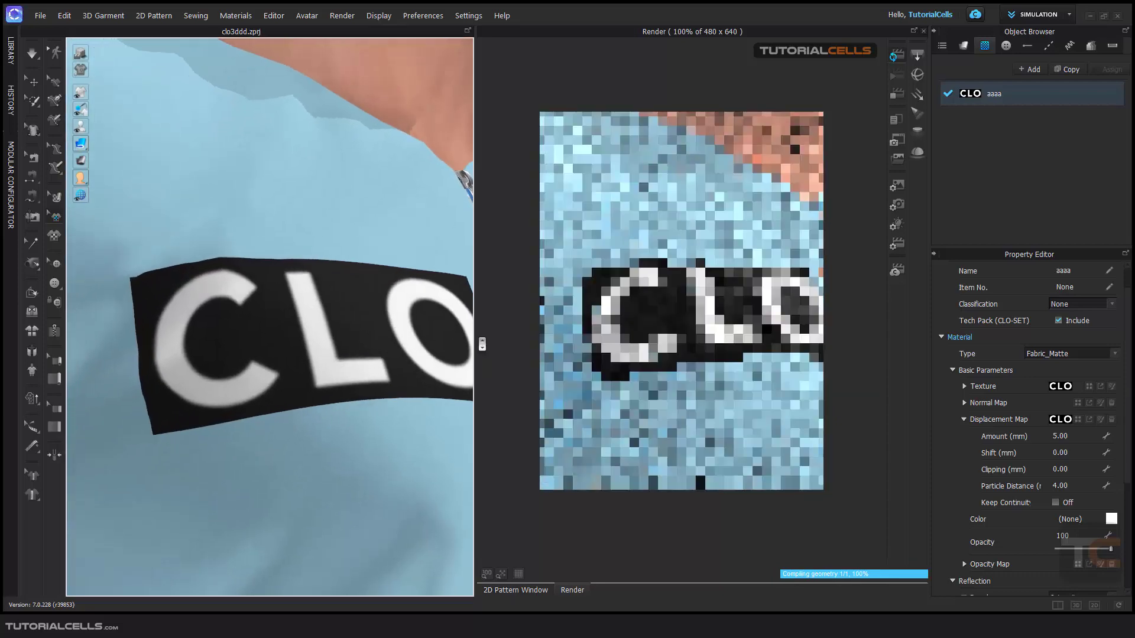
mouse_move(742, 342)
middle_mouse_down()
mouse_move(716, 376)
mouse_move(761, 353)
middle_mouse_up()
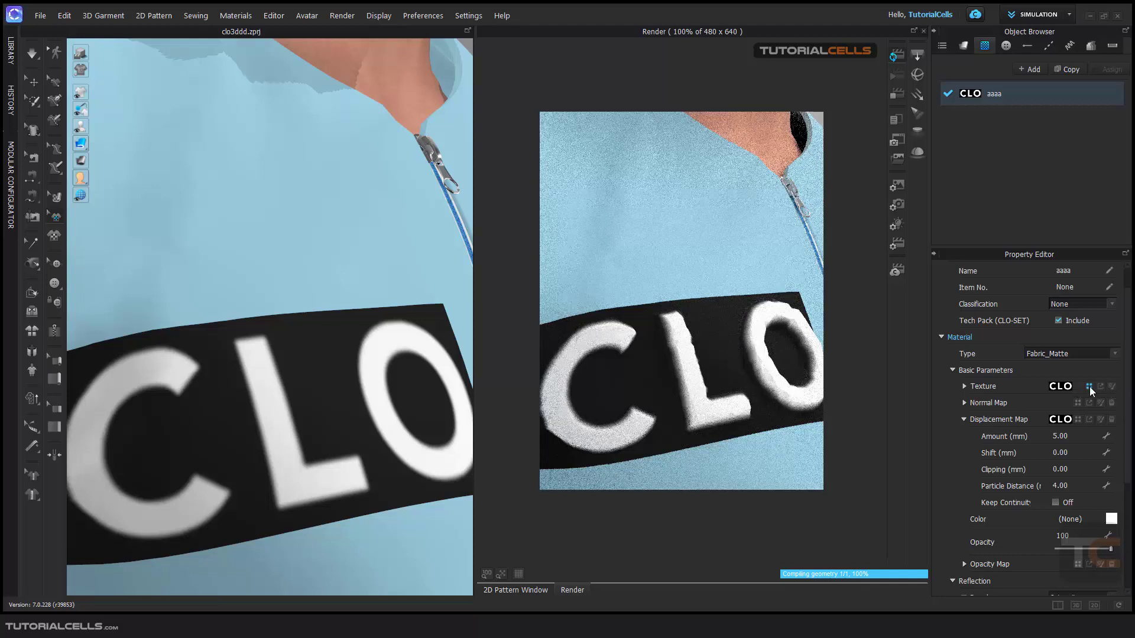
Try the desaturation option on the CLO graphic's texture
left_click(965, 386)
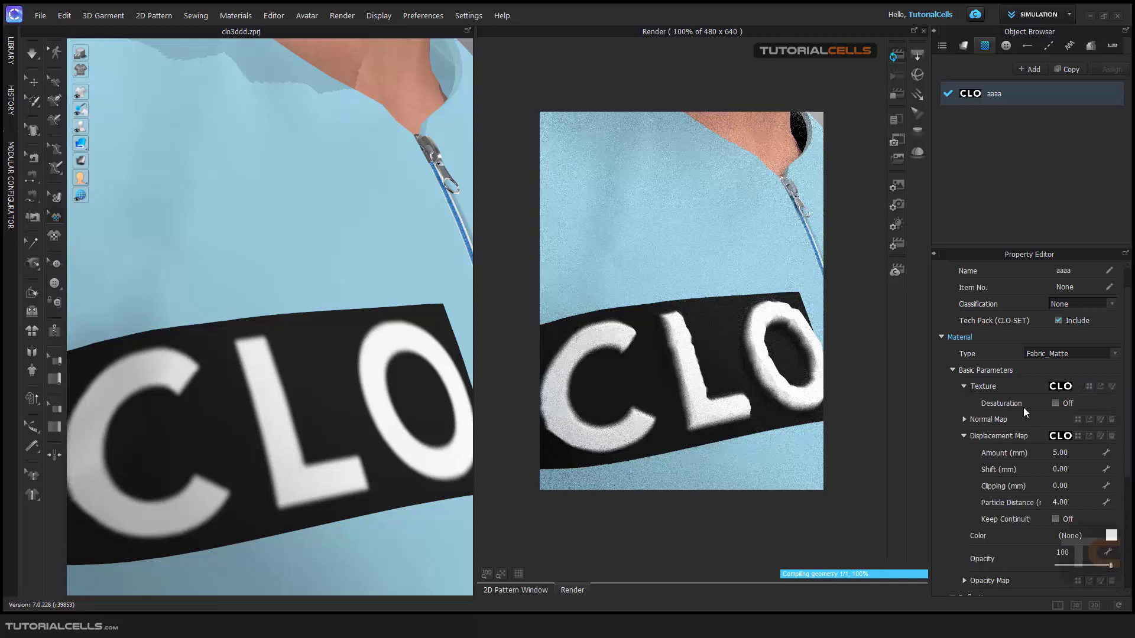
left_click(1055, 403)
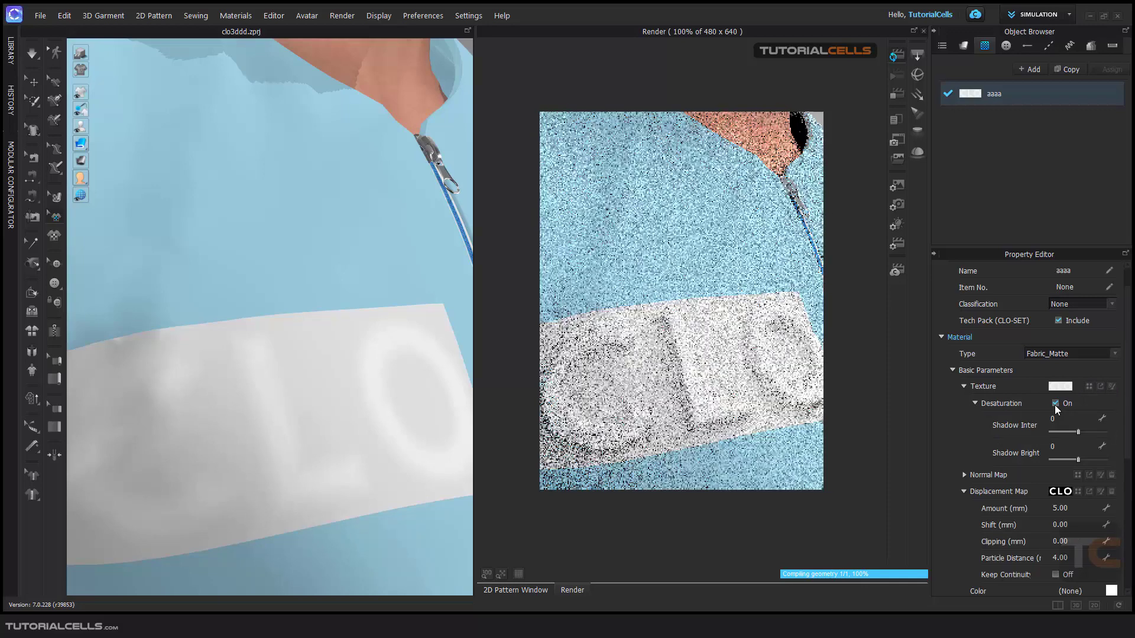
left_click(1055, 404)
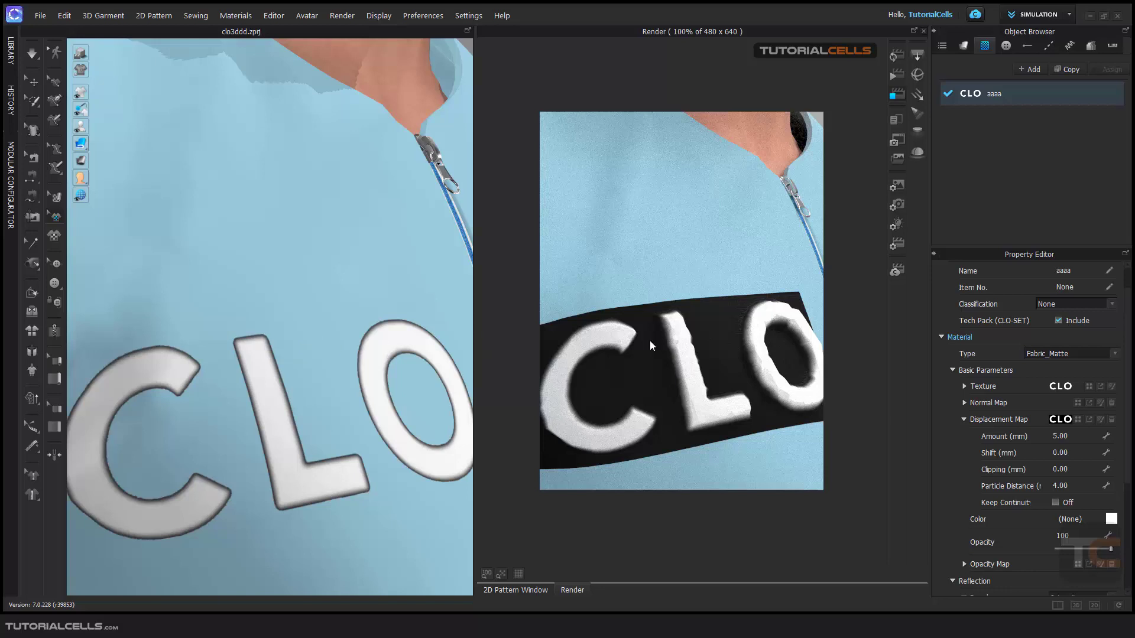
Restart the interactive render and set the amount of the transparent-logo displacement map to 5 mm
left_click(891, 61)
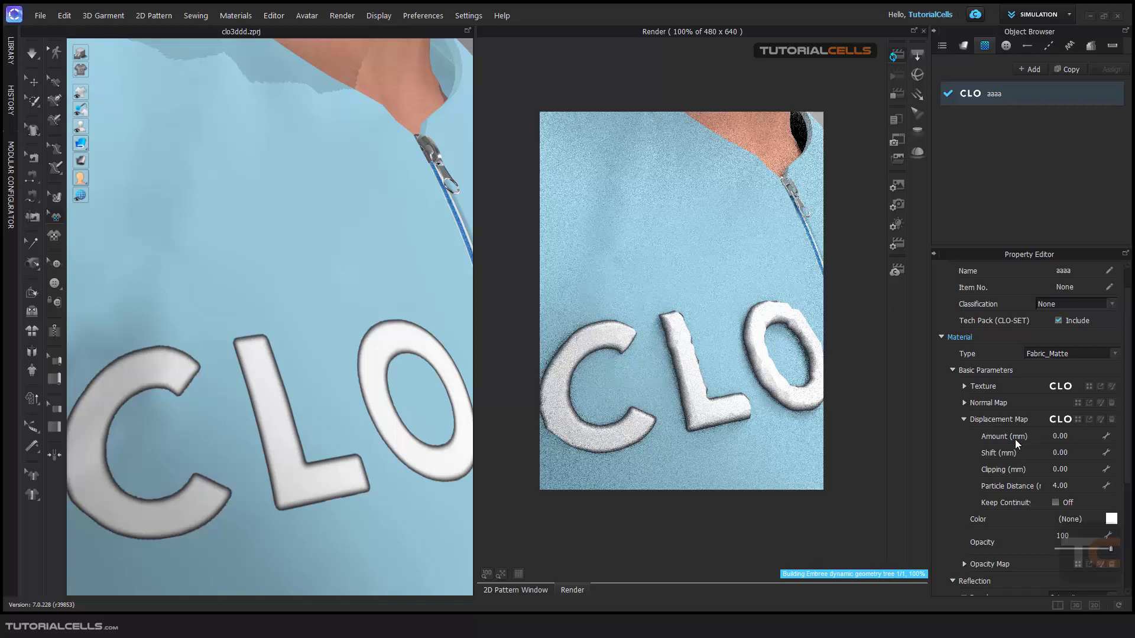
double_click(1067, 436)
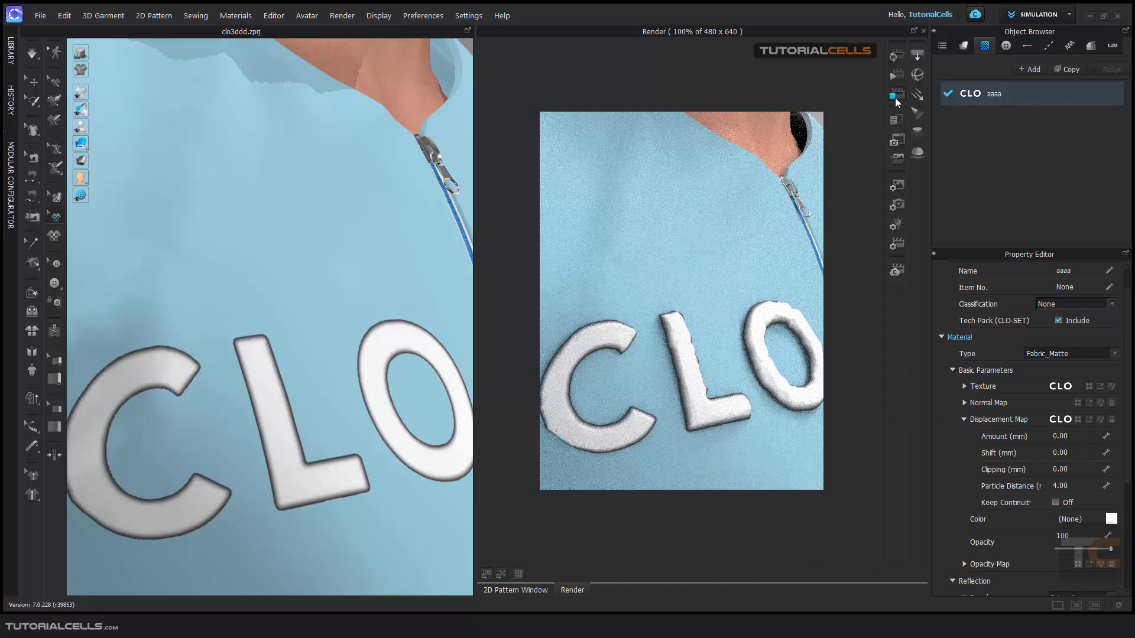
left_click(897, 56)
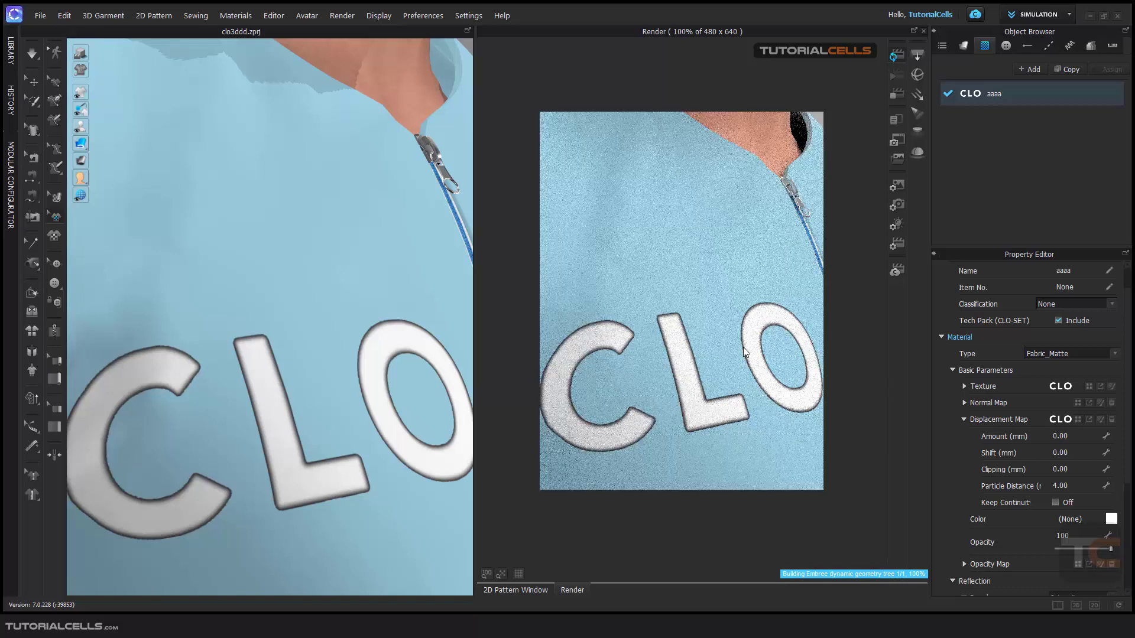
key("ctrl+a")
type("5")
key("Return")
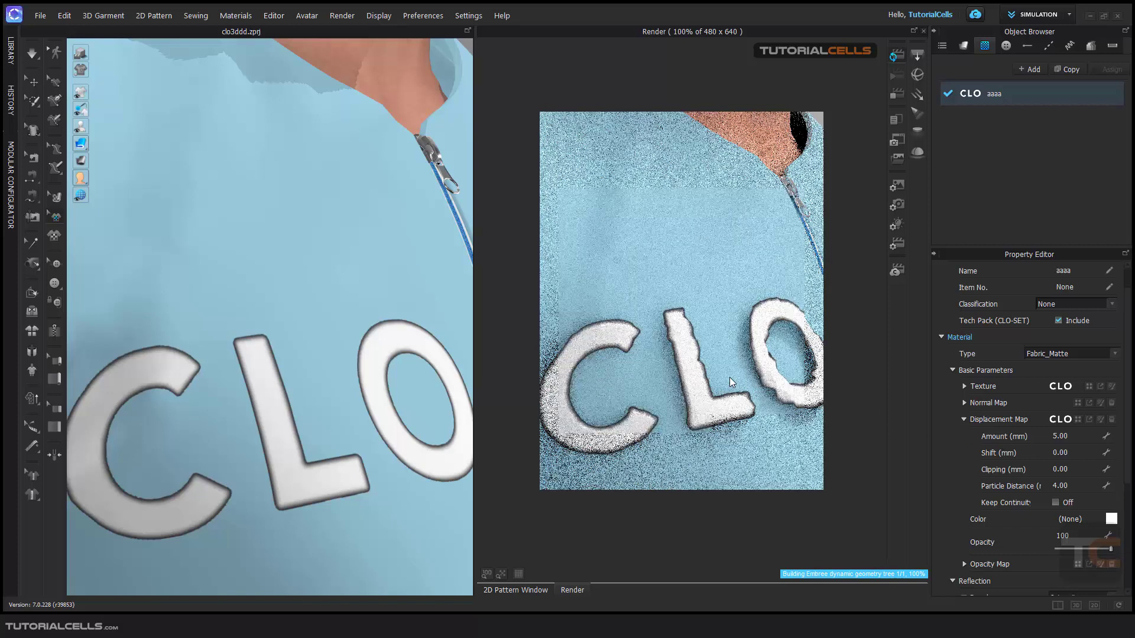
Set the amount to 5 mm for the graphic's black-background displacement map, with the render framed on the logo
middle_click_drag(728, 370, 729, 368)
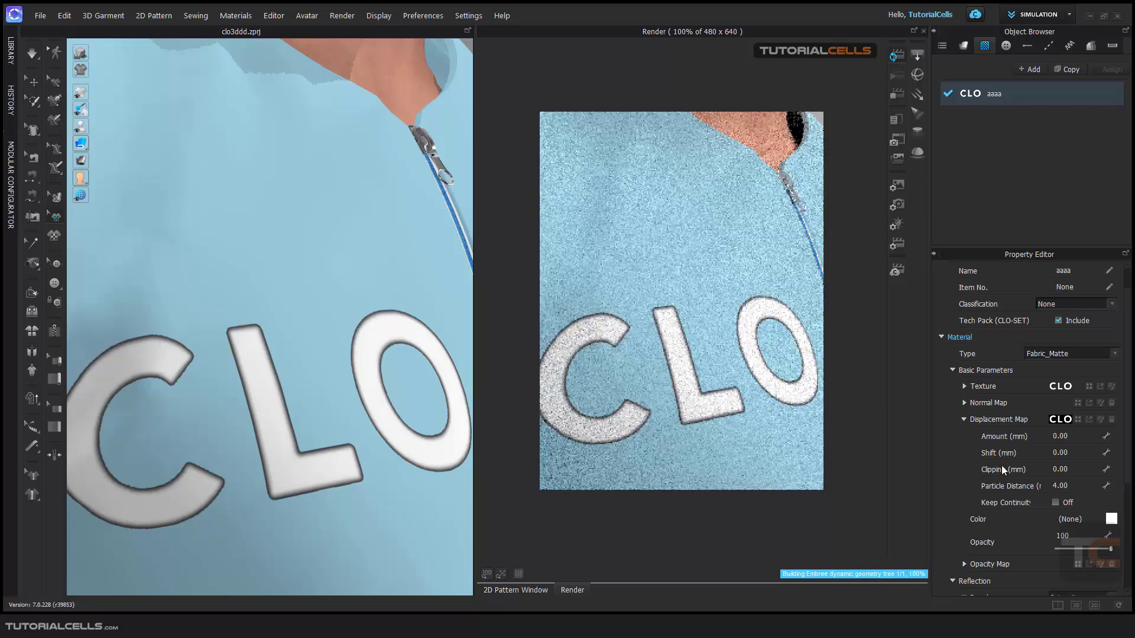
double_click(1058, 436)
type("5")
key("Return")
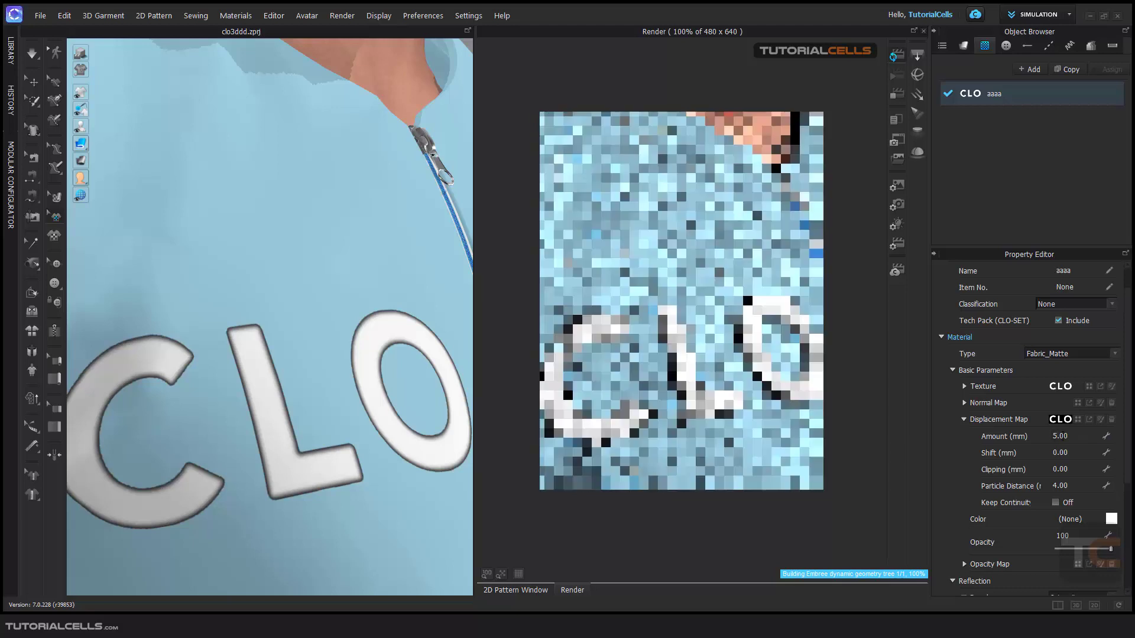
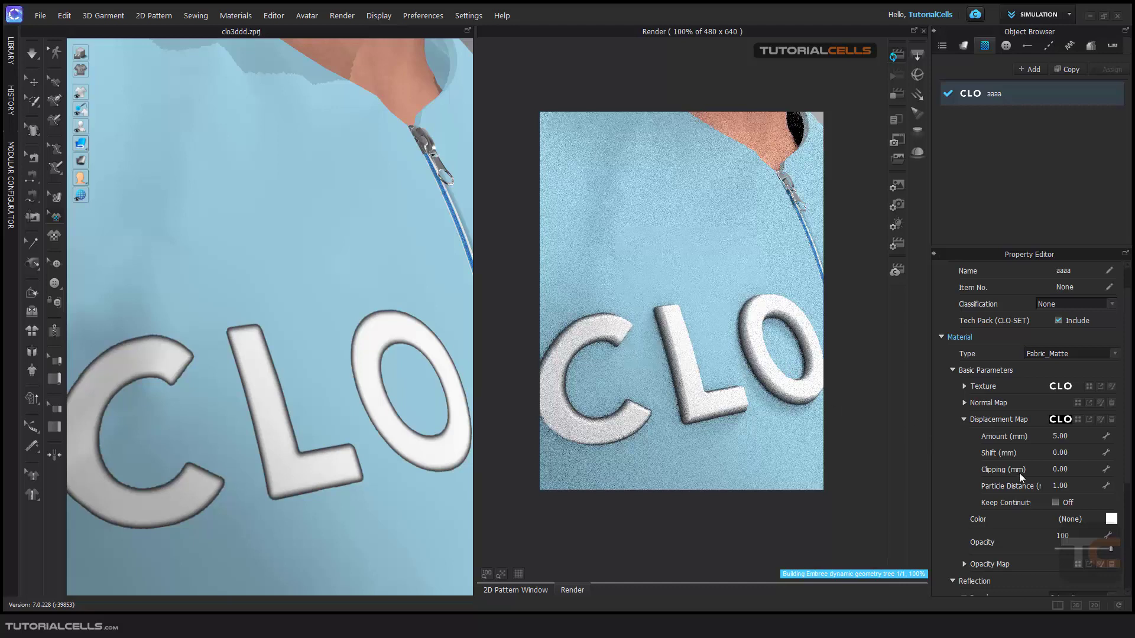
Try displacement shifts of 2 mm and 5 mm on the CLO graphic in the render
double_click(1064, 453)
type("2")
key("Return")
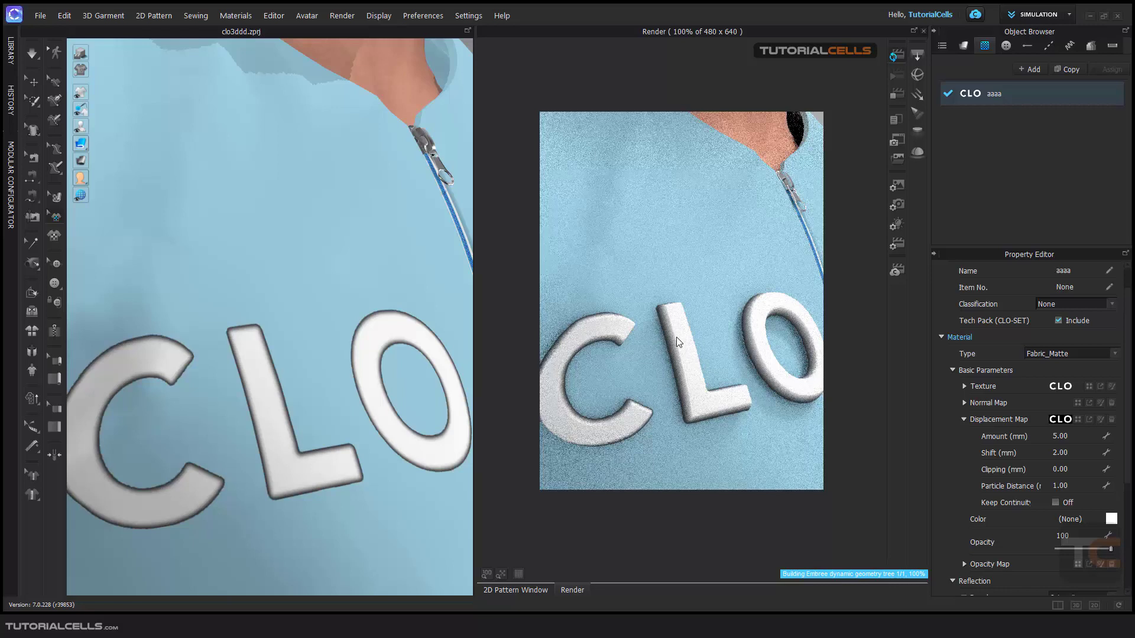
double_click(1063, 454)
type("5")
key("Return")
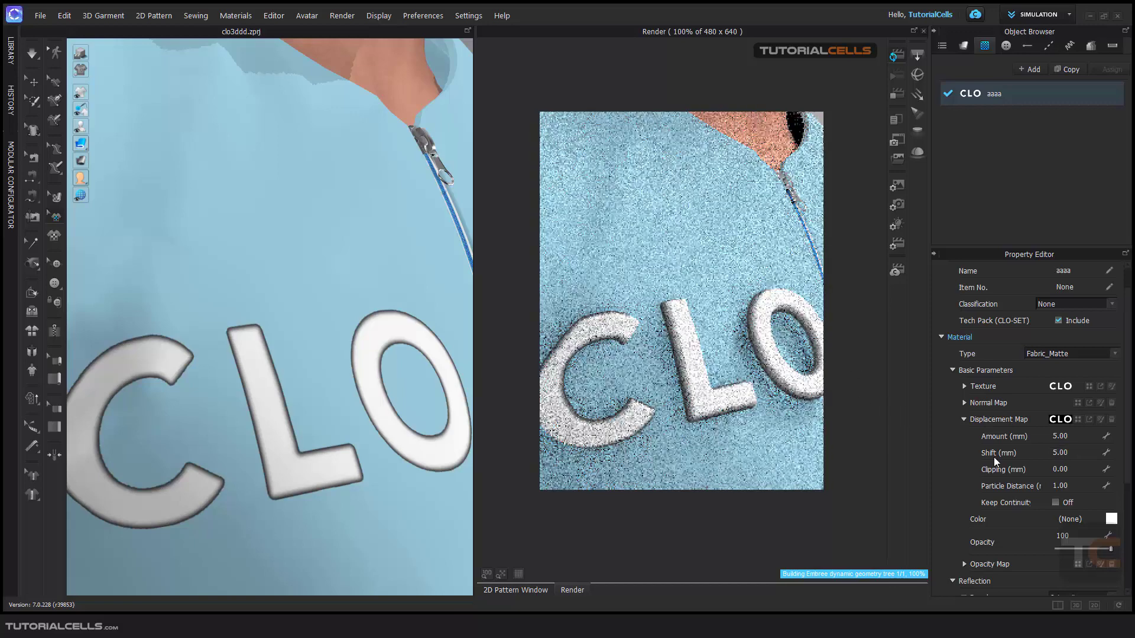
Try a displacement shift of -5 mm on the CLO graphic
double_click(1069, 453)
type("-5")
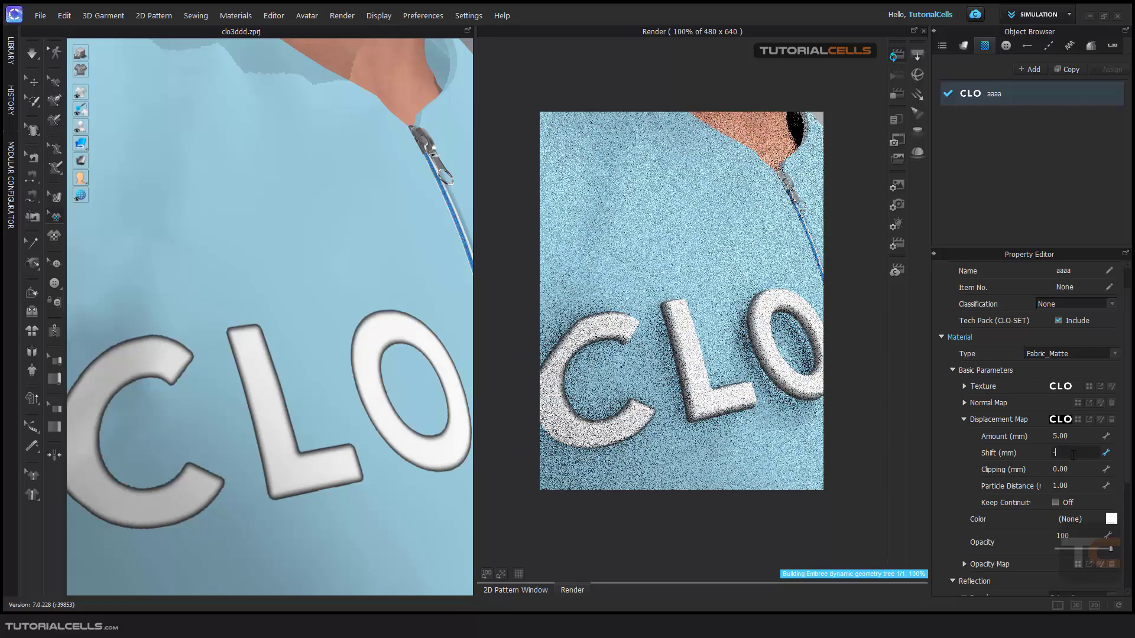
key("Return")
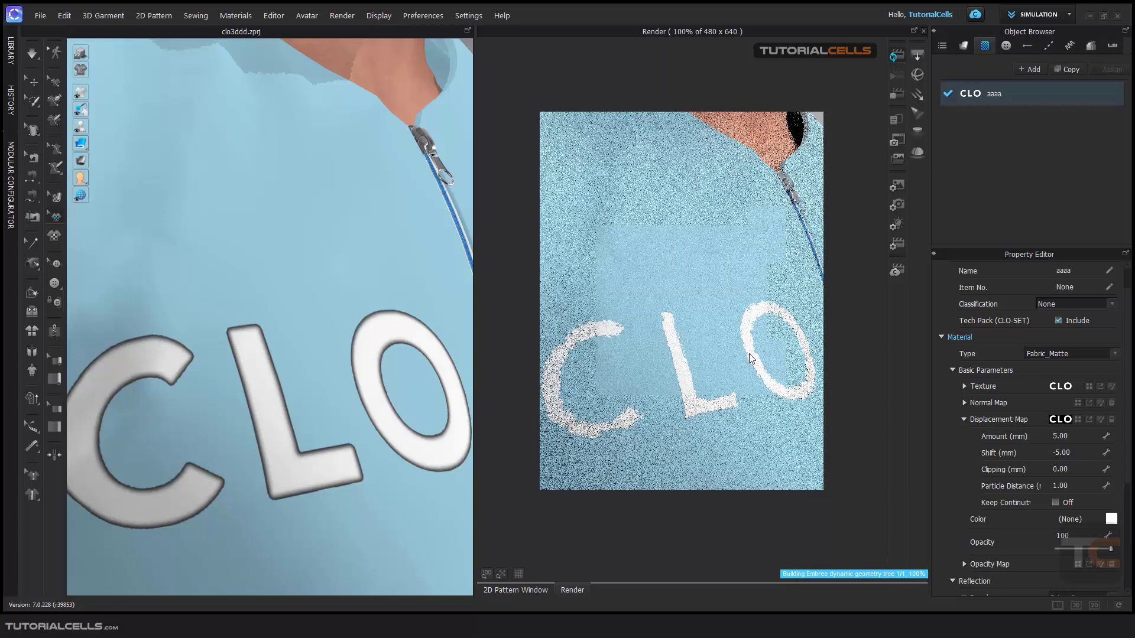
Set the CLO graphic's displacement shift to 0 mm and render the whole logo with the nearby neckline
double_click(1061, 452)
type("0")
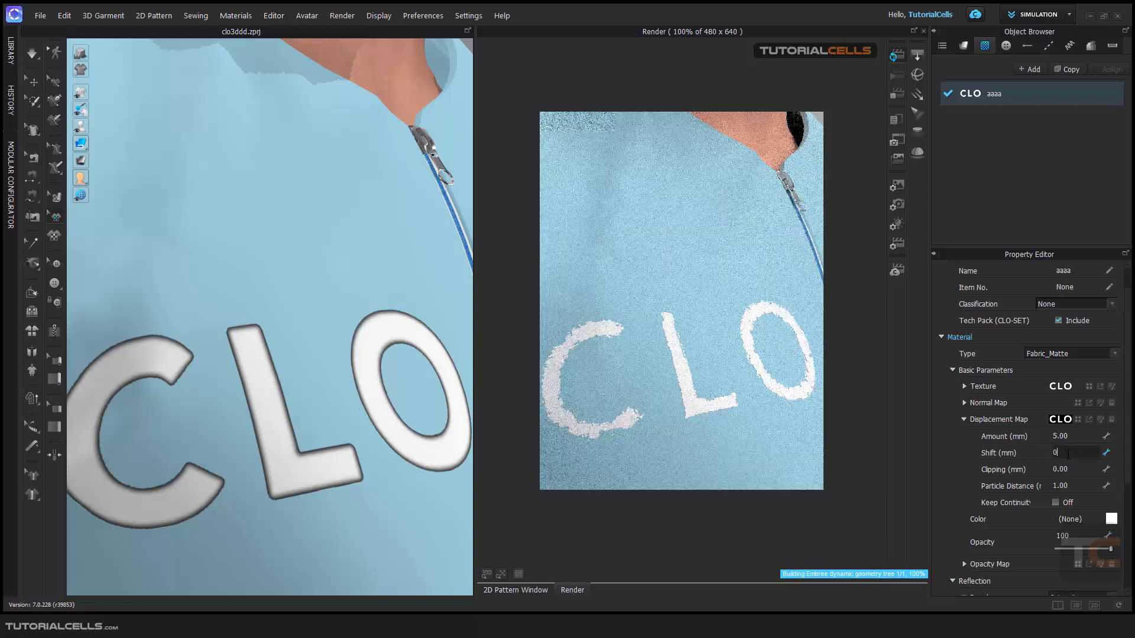
key("Return")
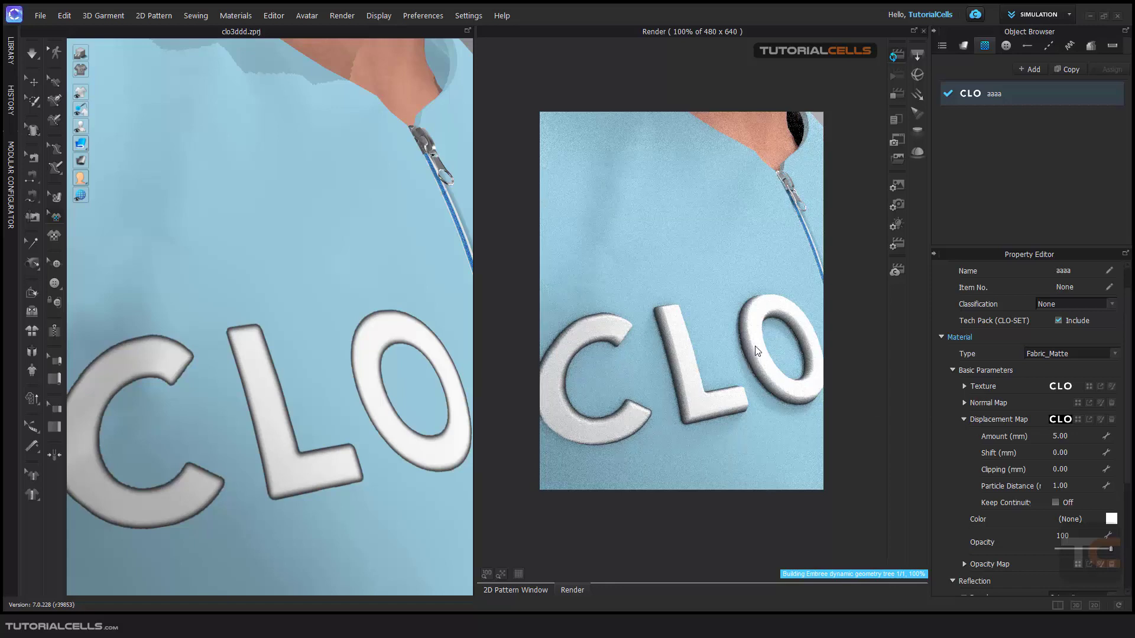
scroll(724, 357, "down", 2)
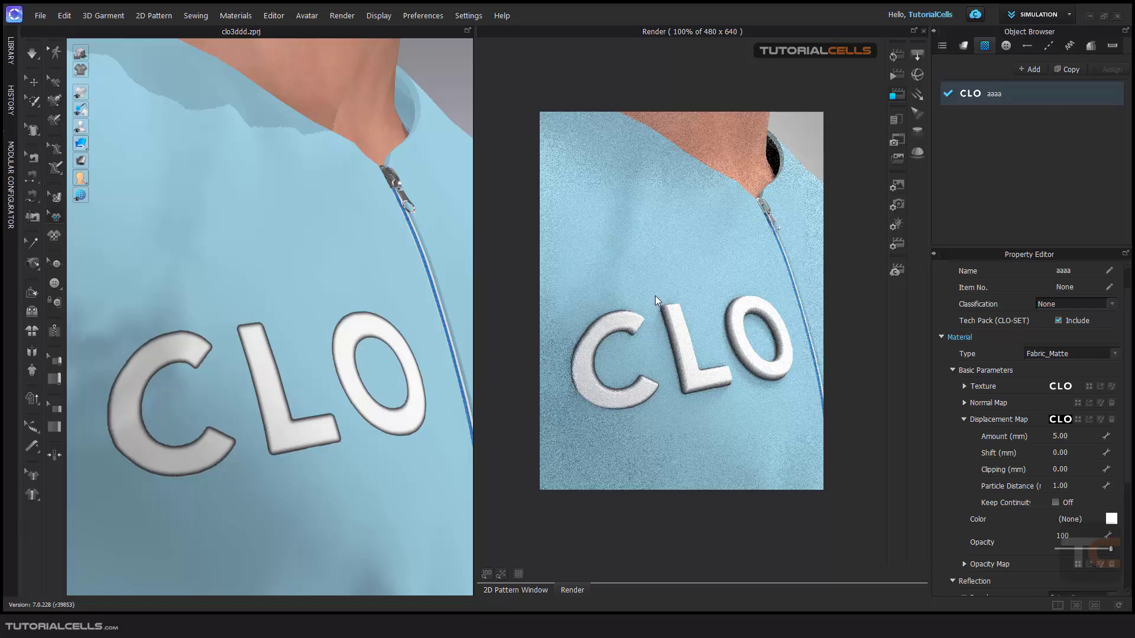
Close the render window so only the 2D patterns are shown beside the 3D view
left_click(926, 29)
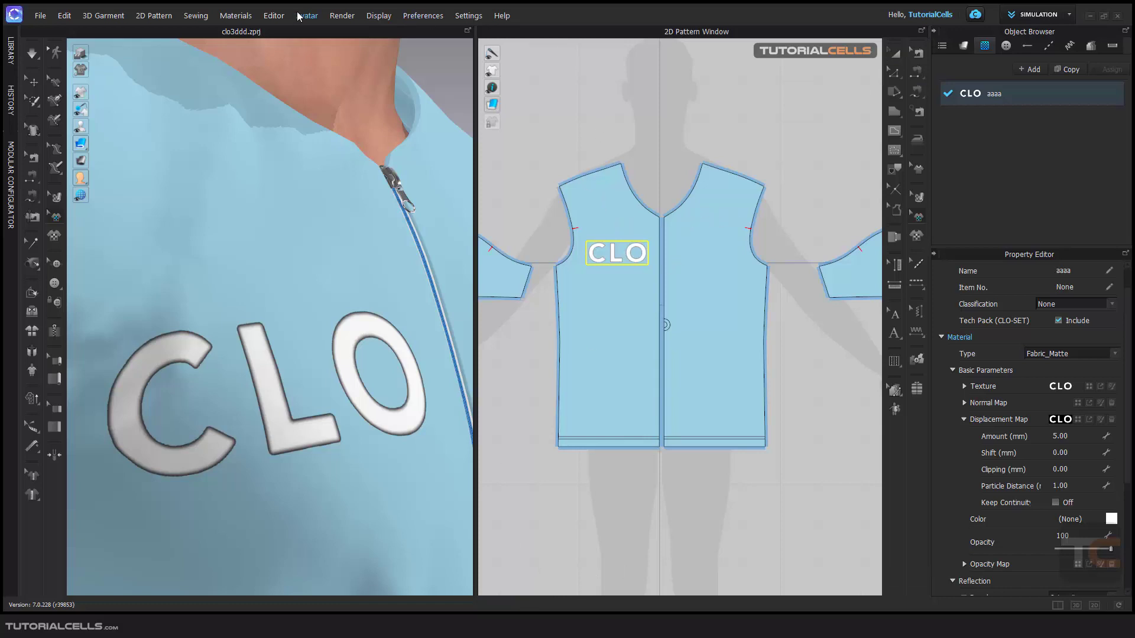
left_click(341, 16)
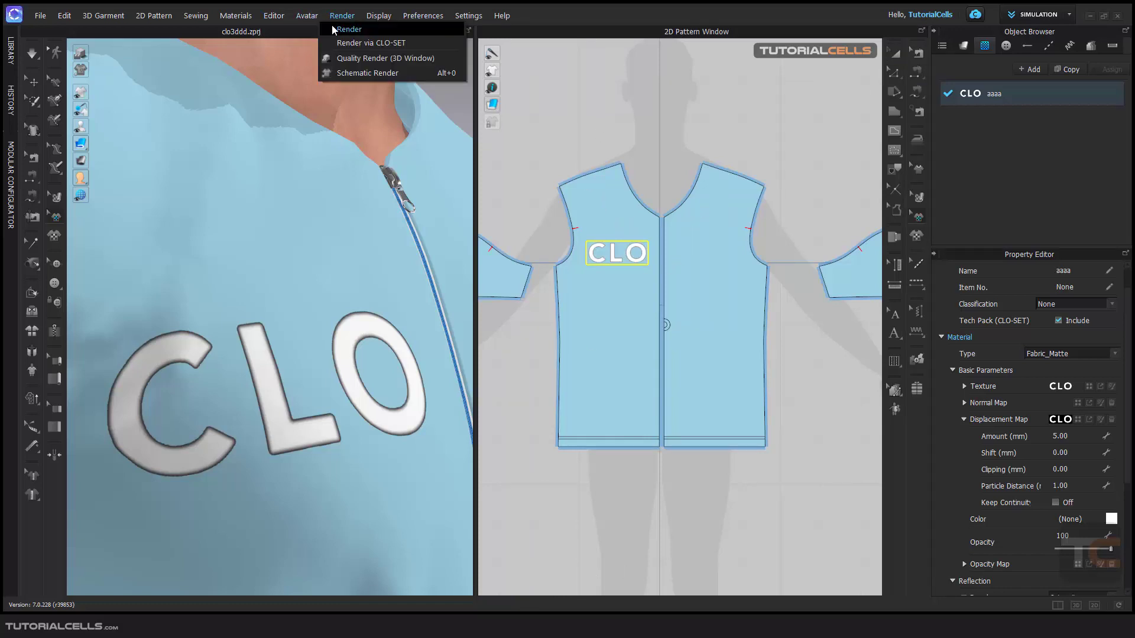
left_click(594, 130)
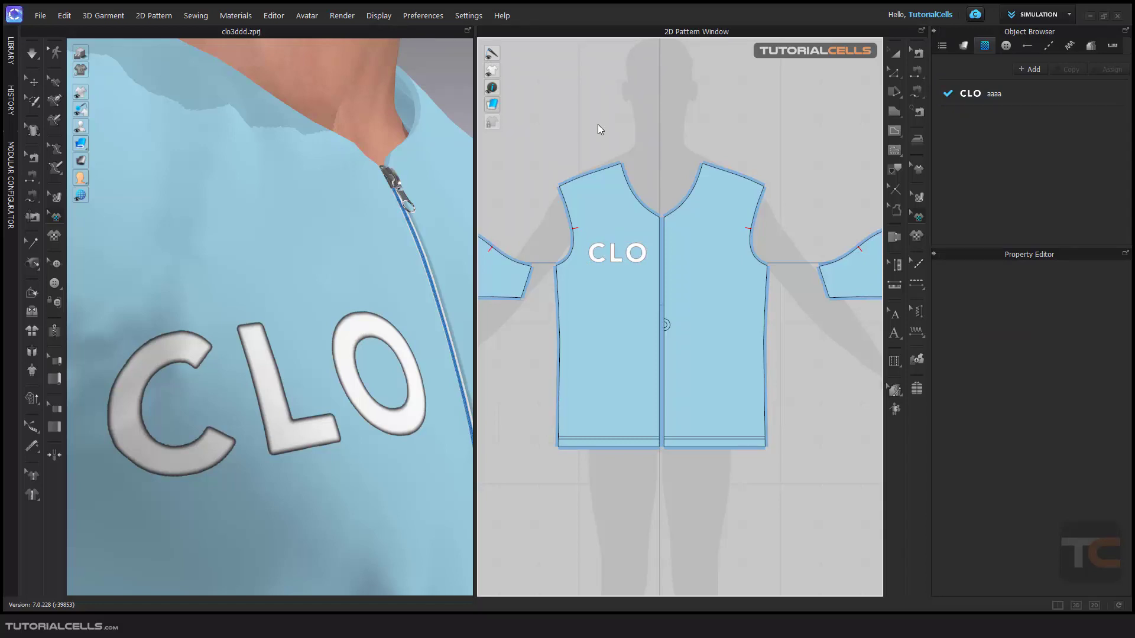
Delete the CLO graphic from the front pattern
left_click(608, 245)
key("Delete")
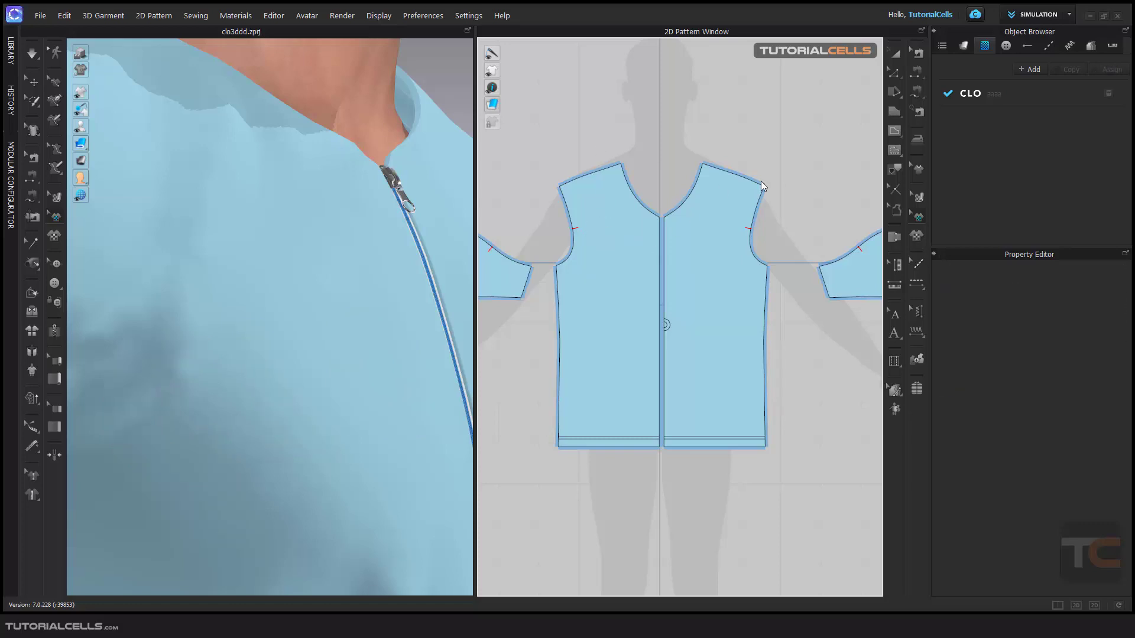